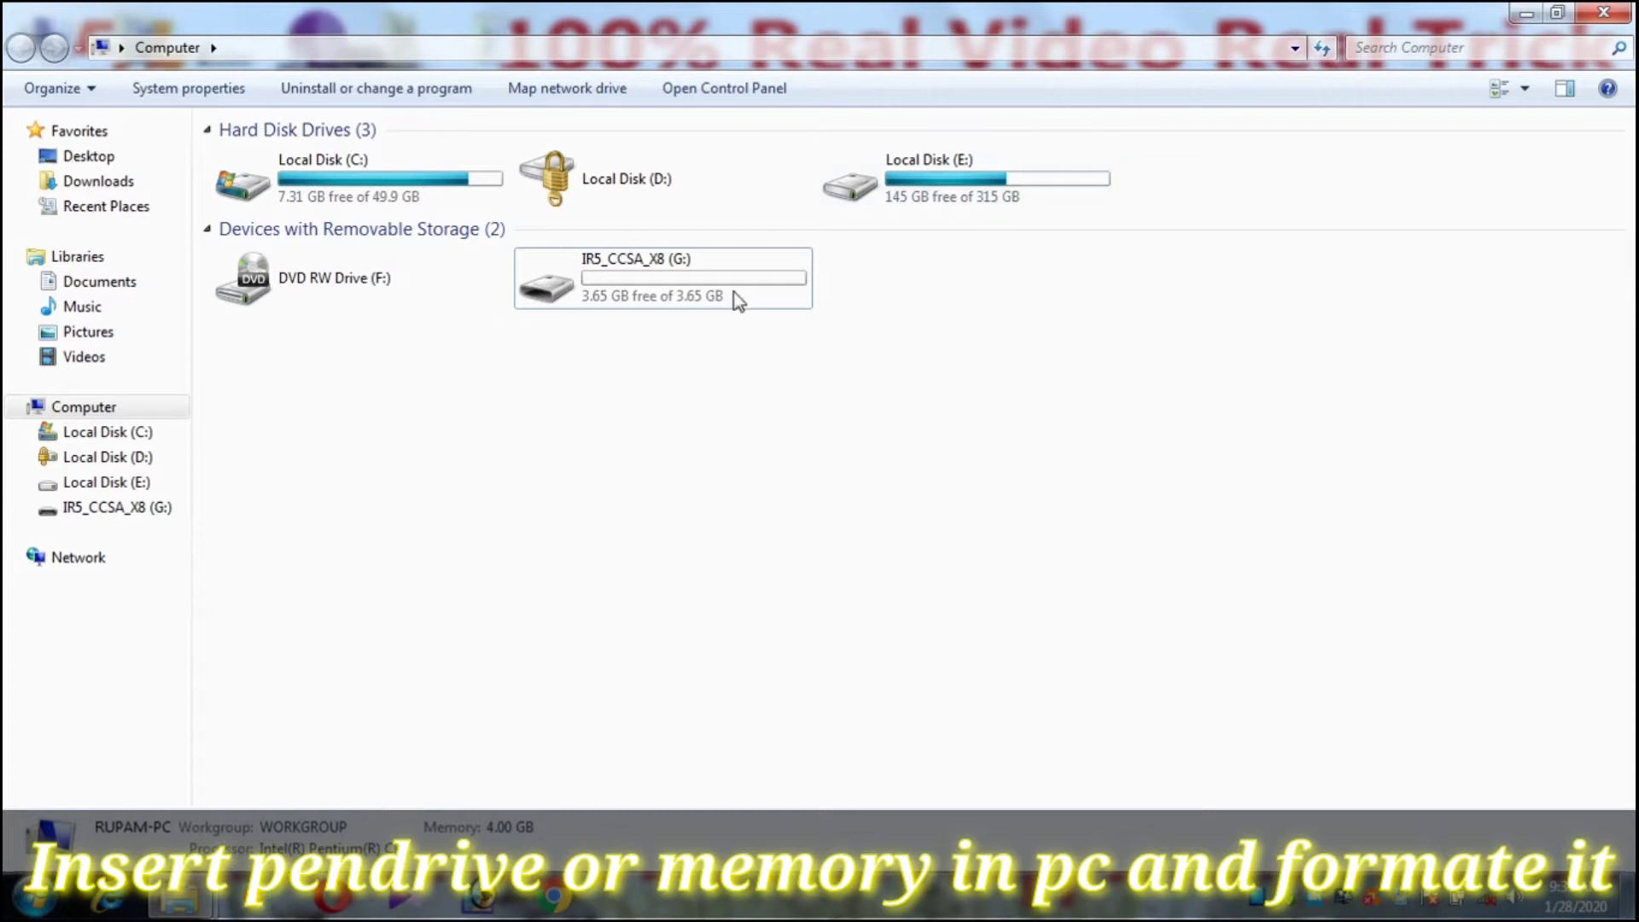
Check the contents of the removable drive IR5_CCSA_X8 (G:) and format the drive.
double_click(722, 300)
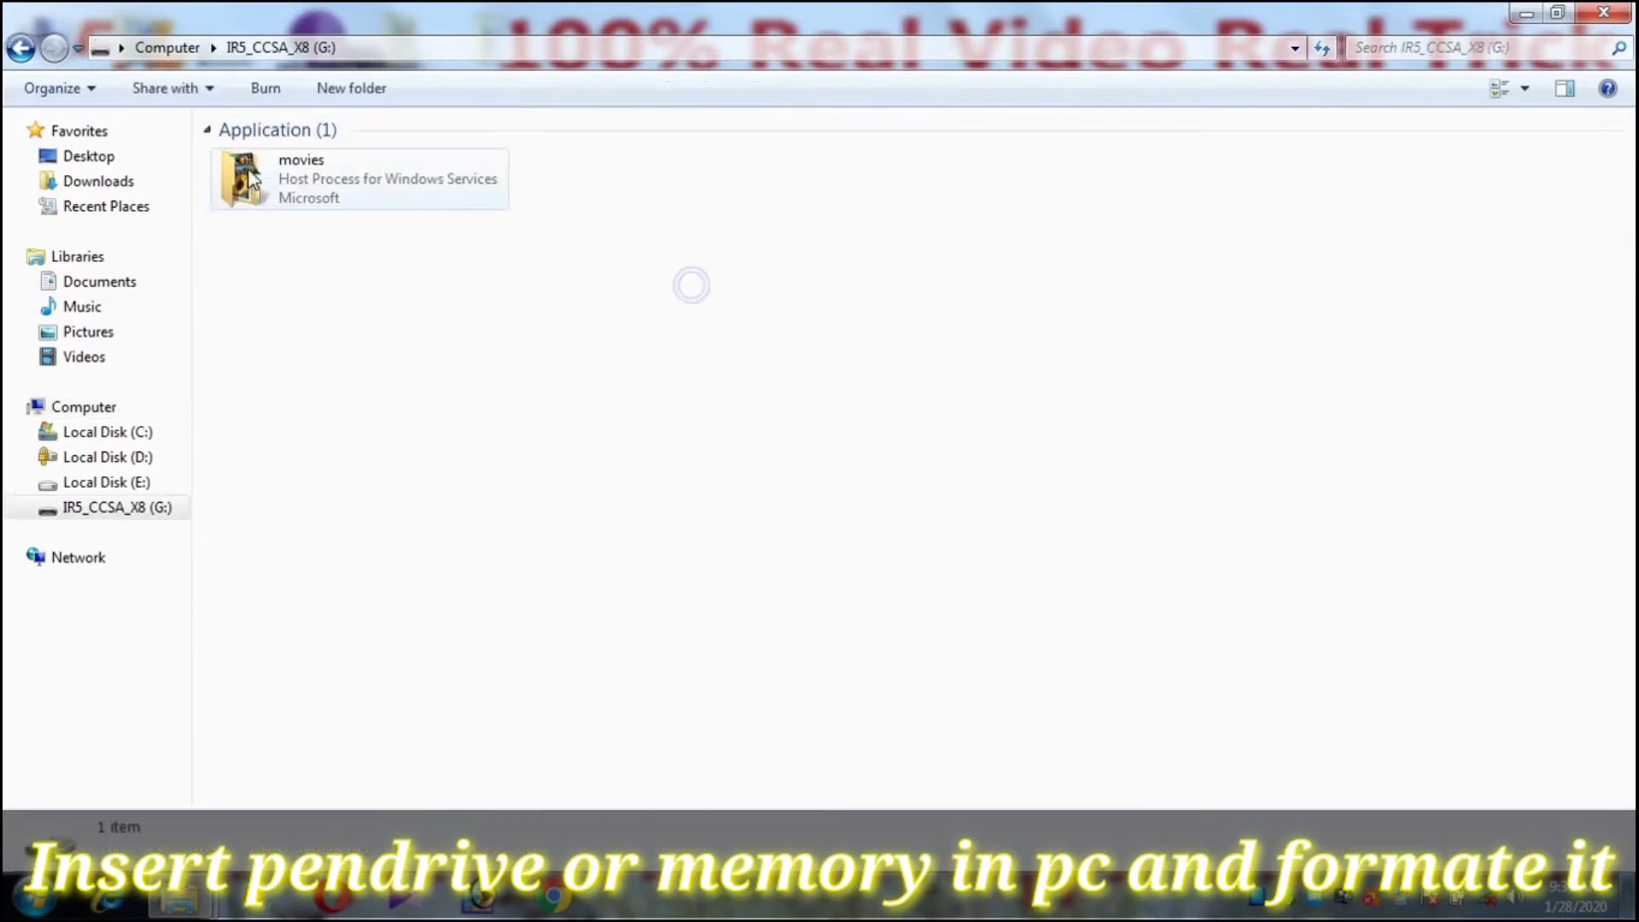
left_click(21, 49)
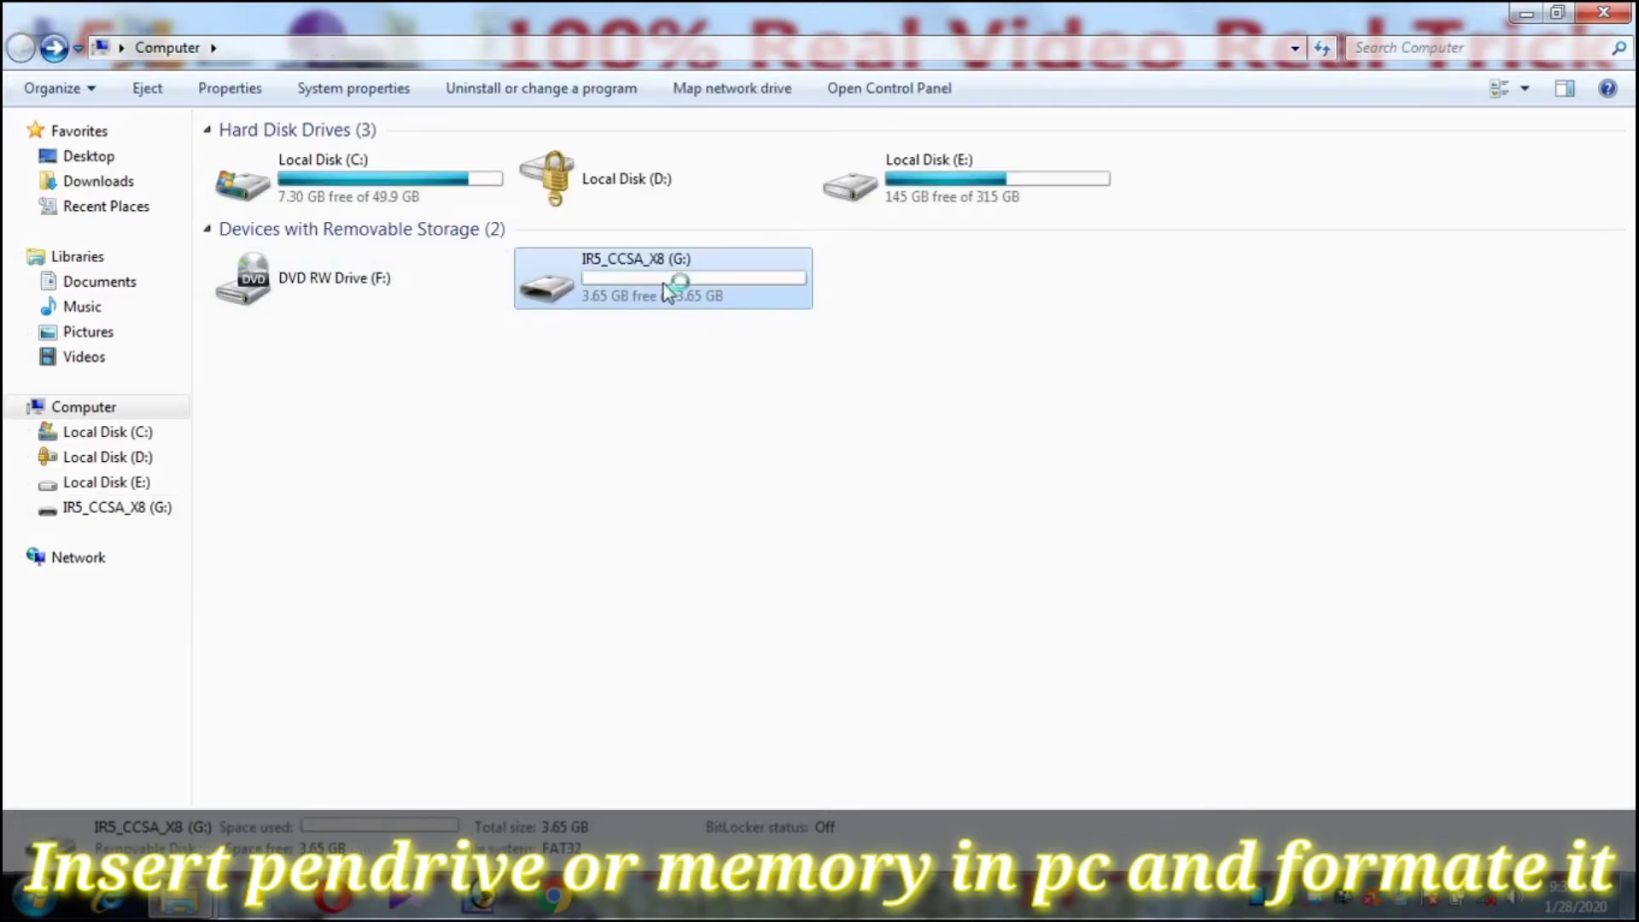
right_click(663, 284)
left_click(768, 580)
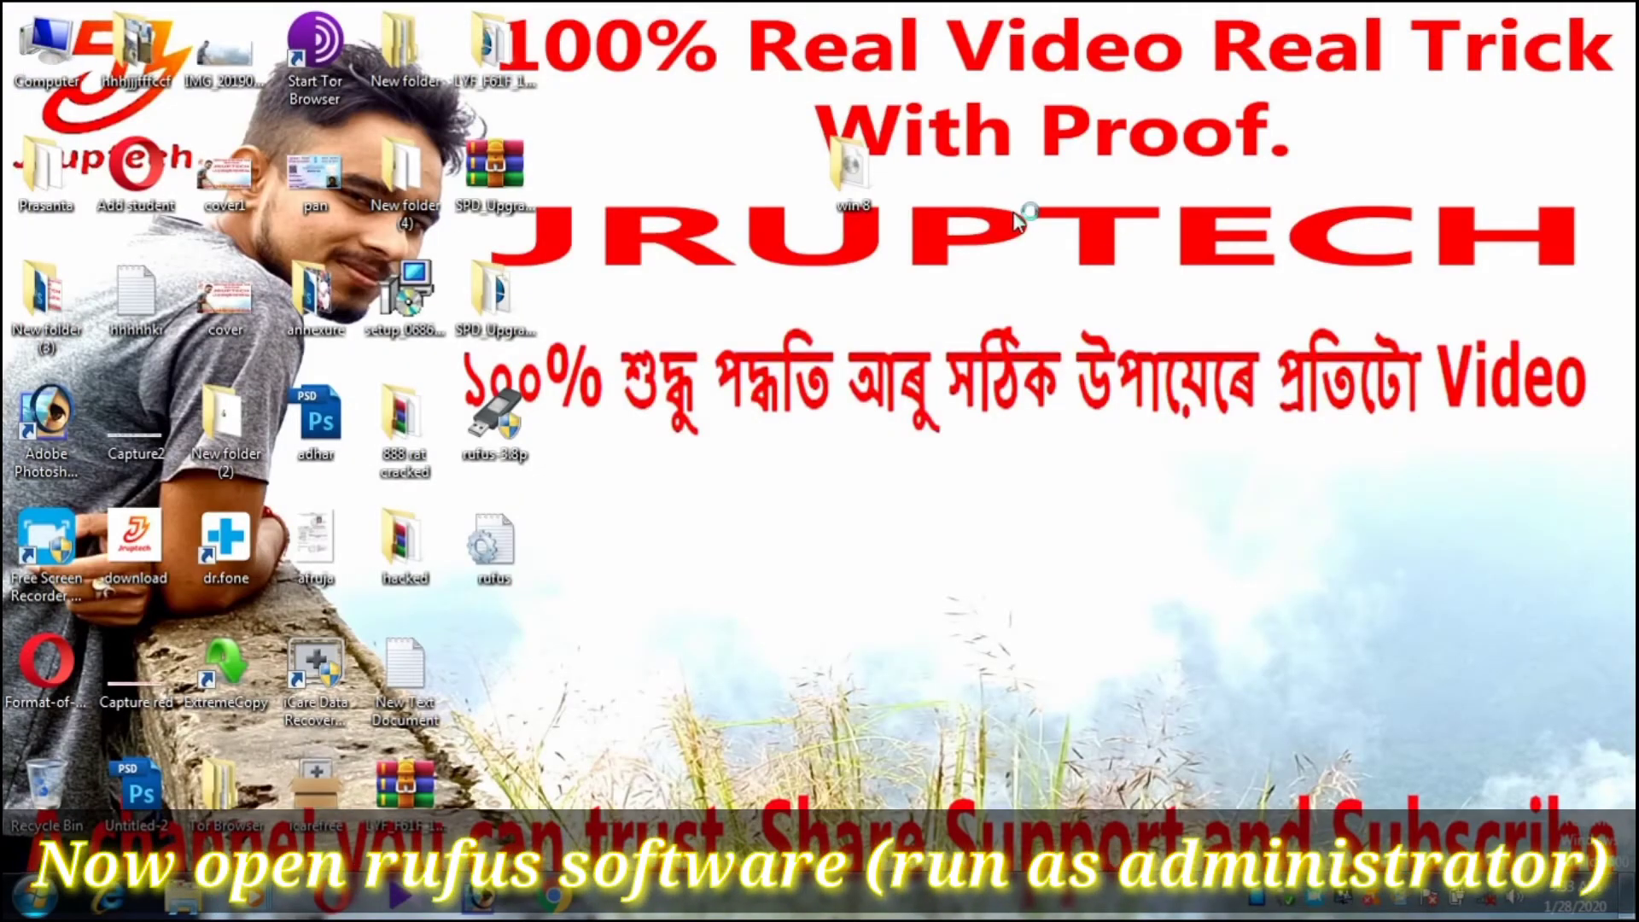
Refresh the desktop and run rufus-3.8p as administrator.
right_click(1007, 203)
left_click(1058, 270)
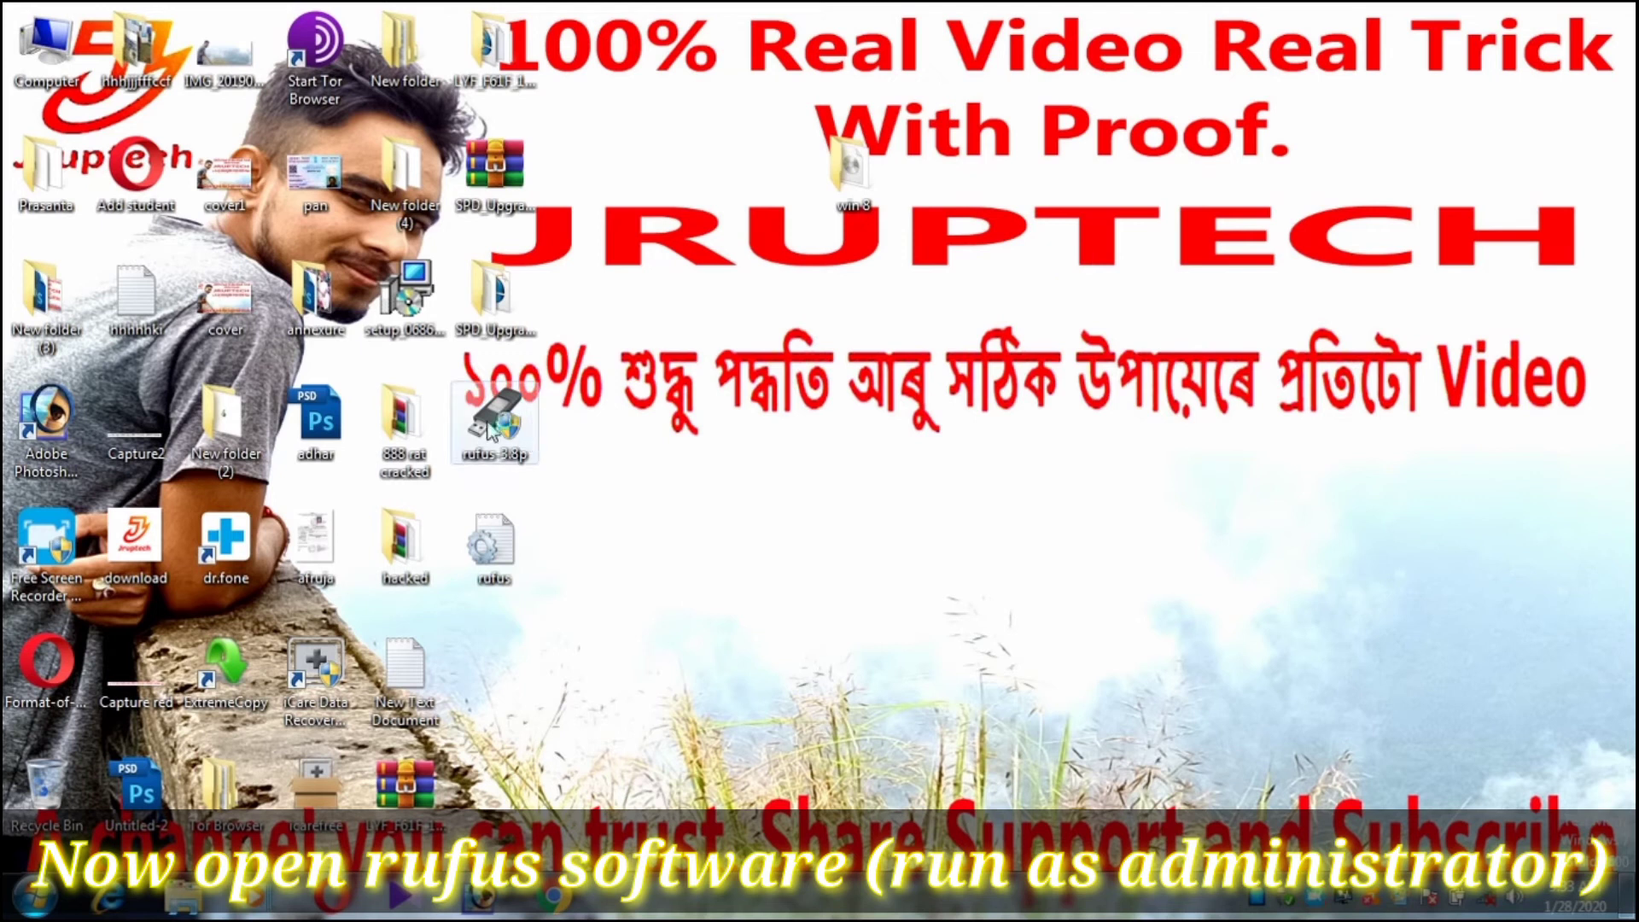
left_click(516, 457)
right_click(502, 432)
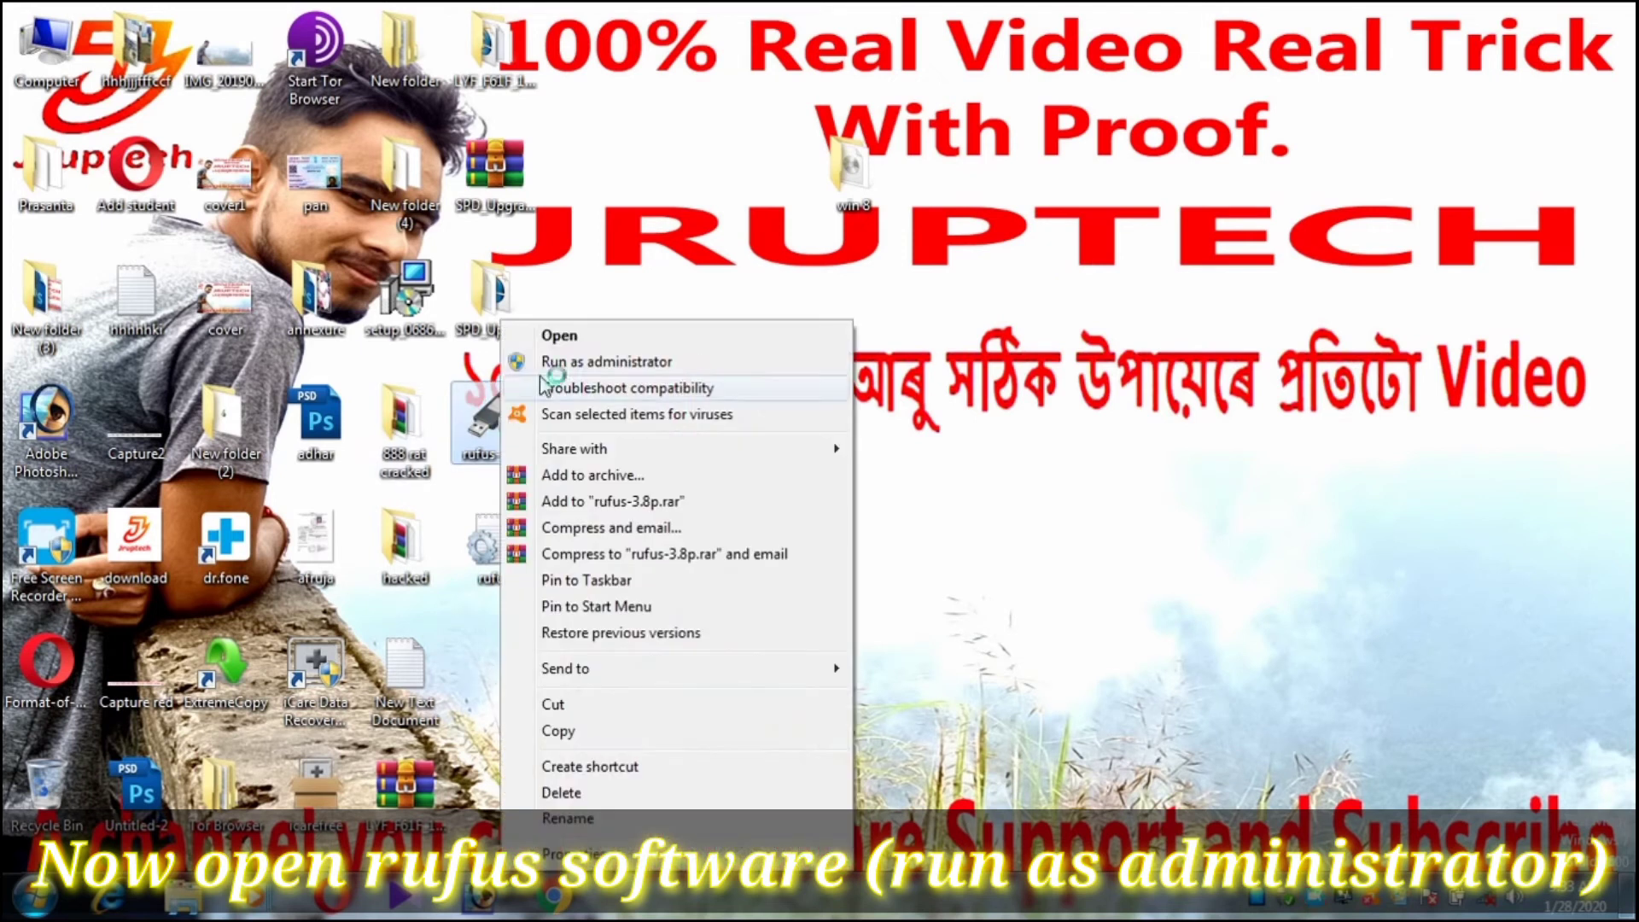
left_click(561, 363)
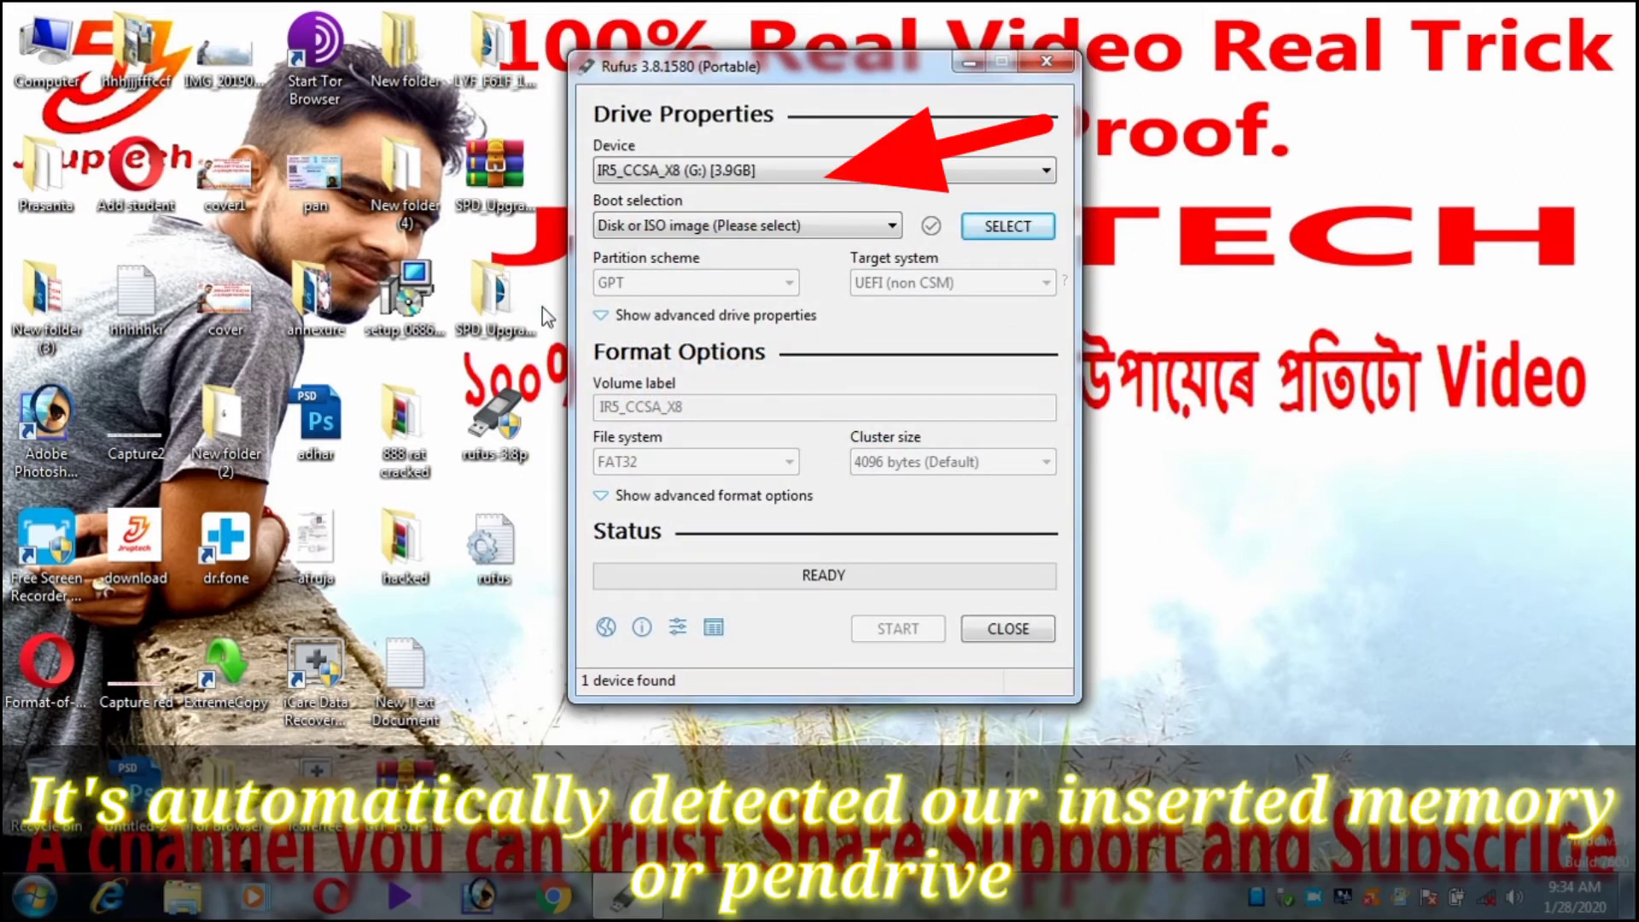
Choose the removable drive IR5_CCSA_X8 (G:) as the target device.
left_click(848, 175)
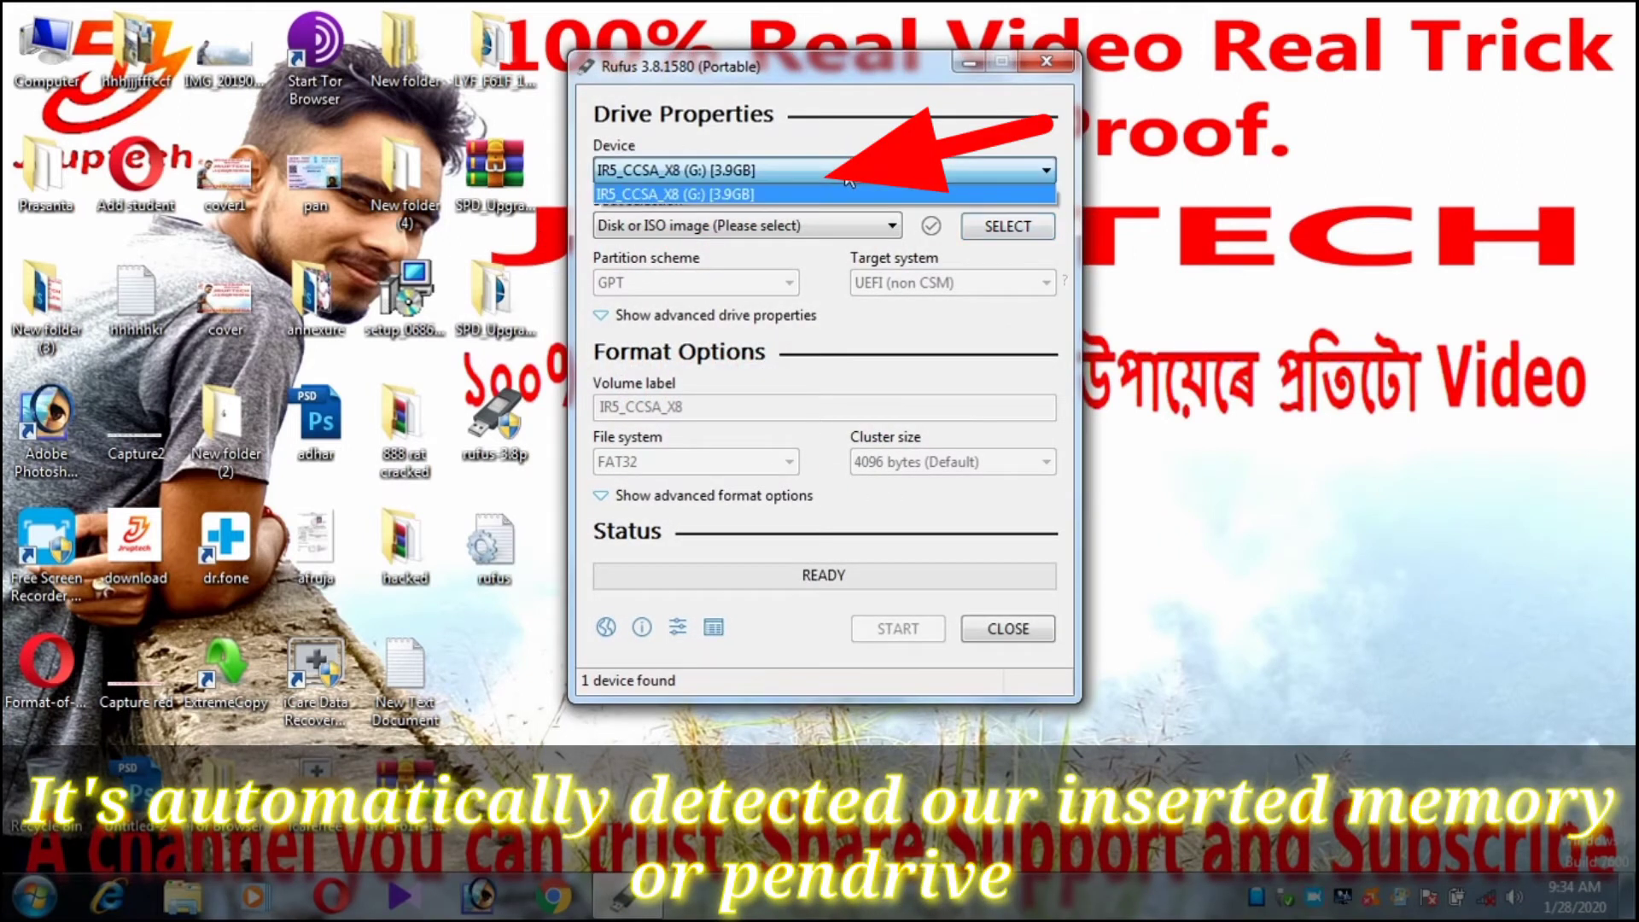
left_click(848, 180)
right_click(1272, 125)
left_click(1322, 193)
left_click(649, 186)
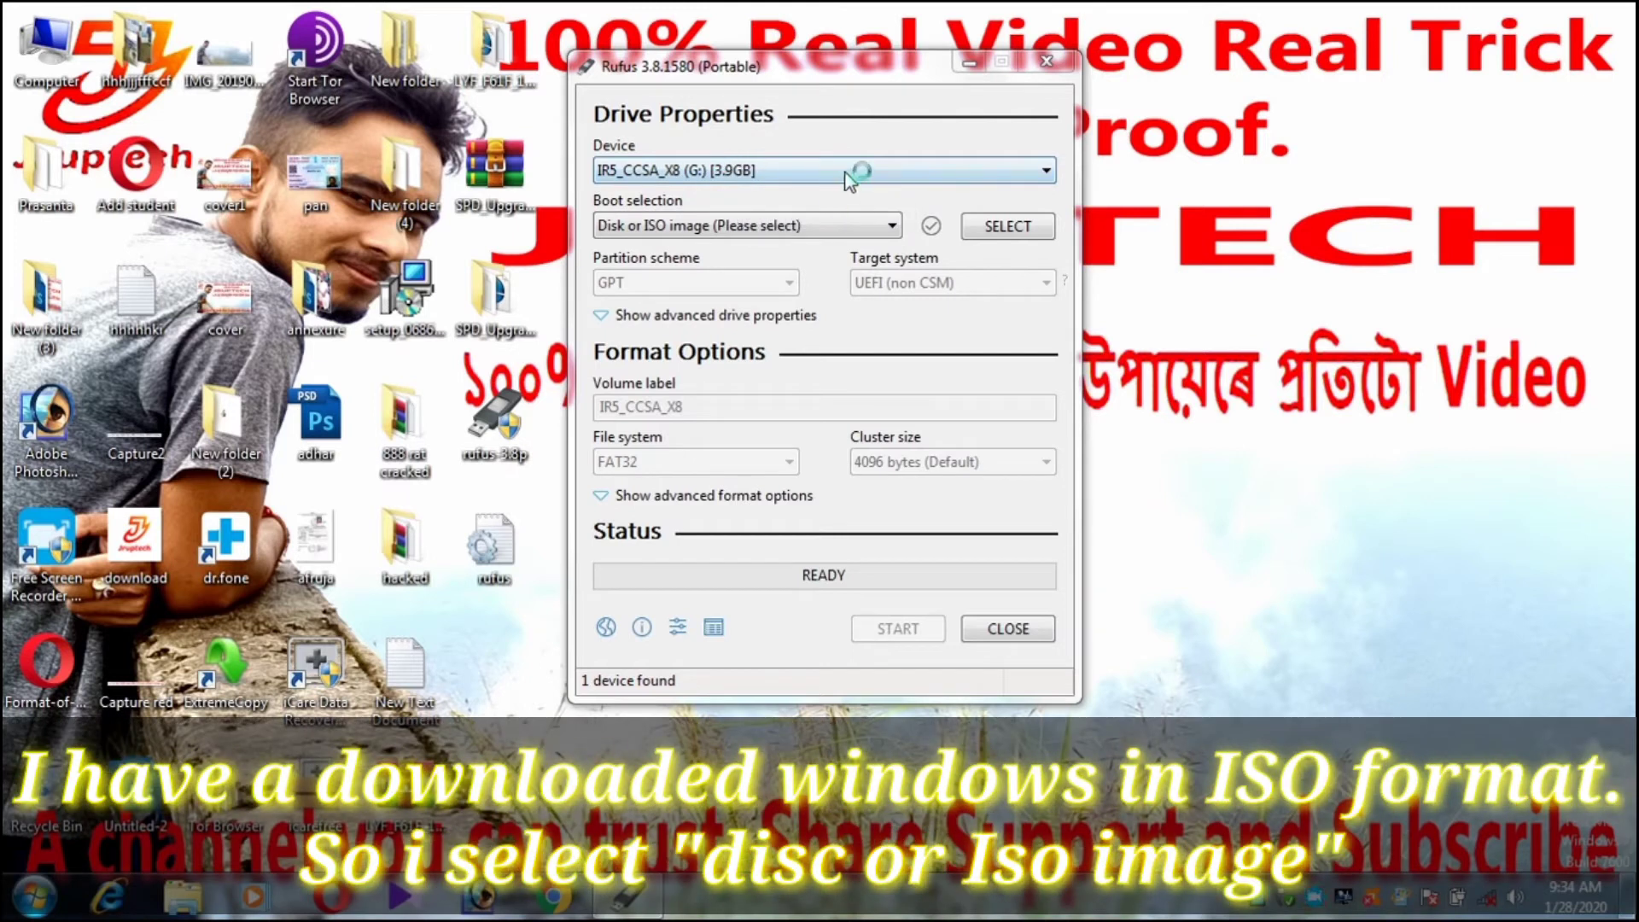
Set the boot selection to Disk or ISO image.
left_click(720, 229)
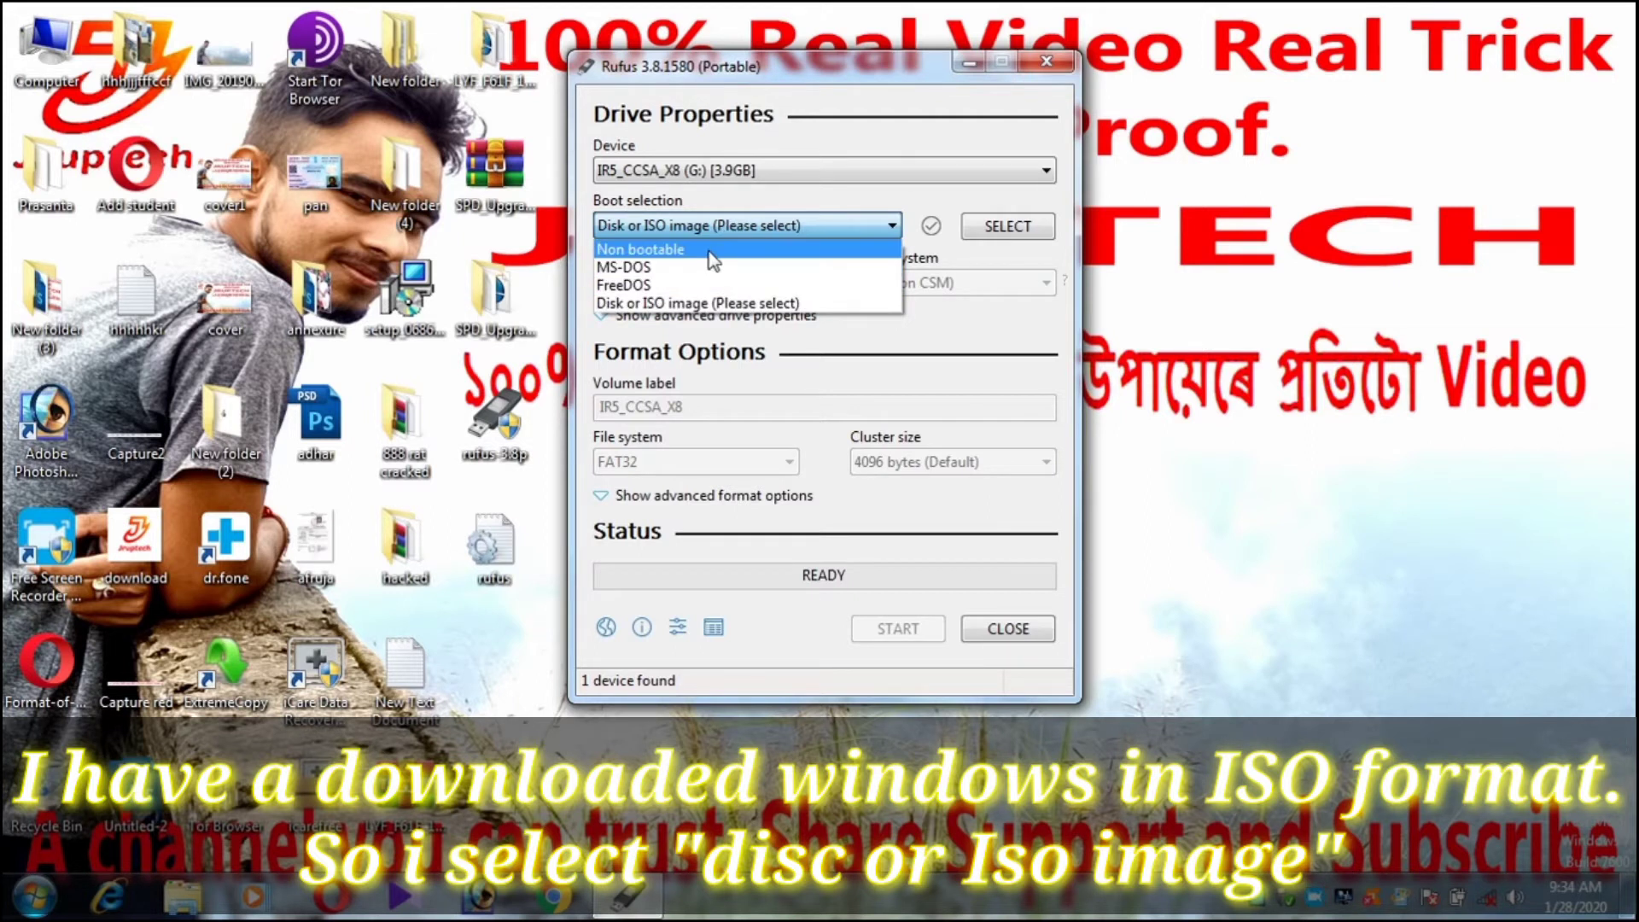
left_click(721, 305)
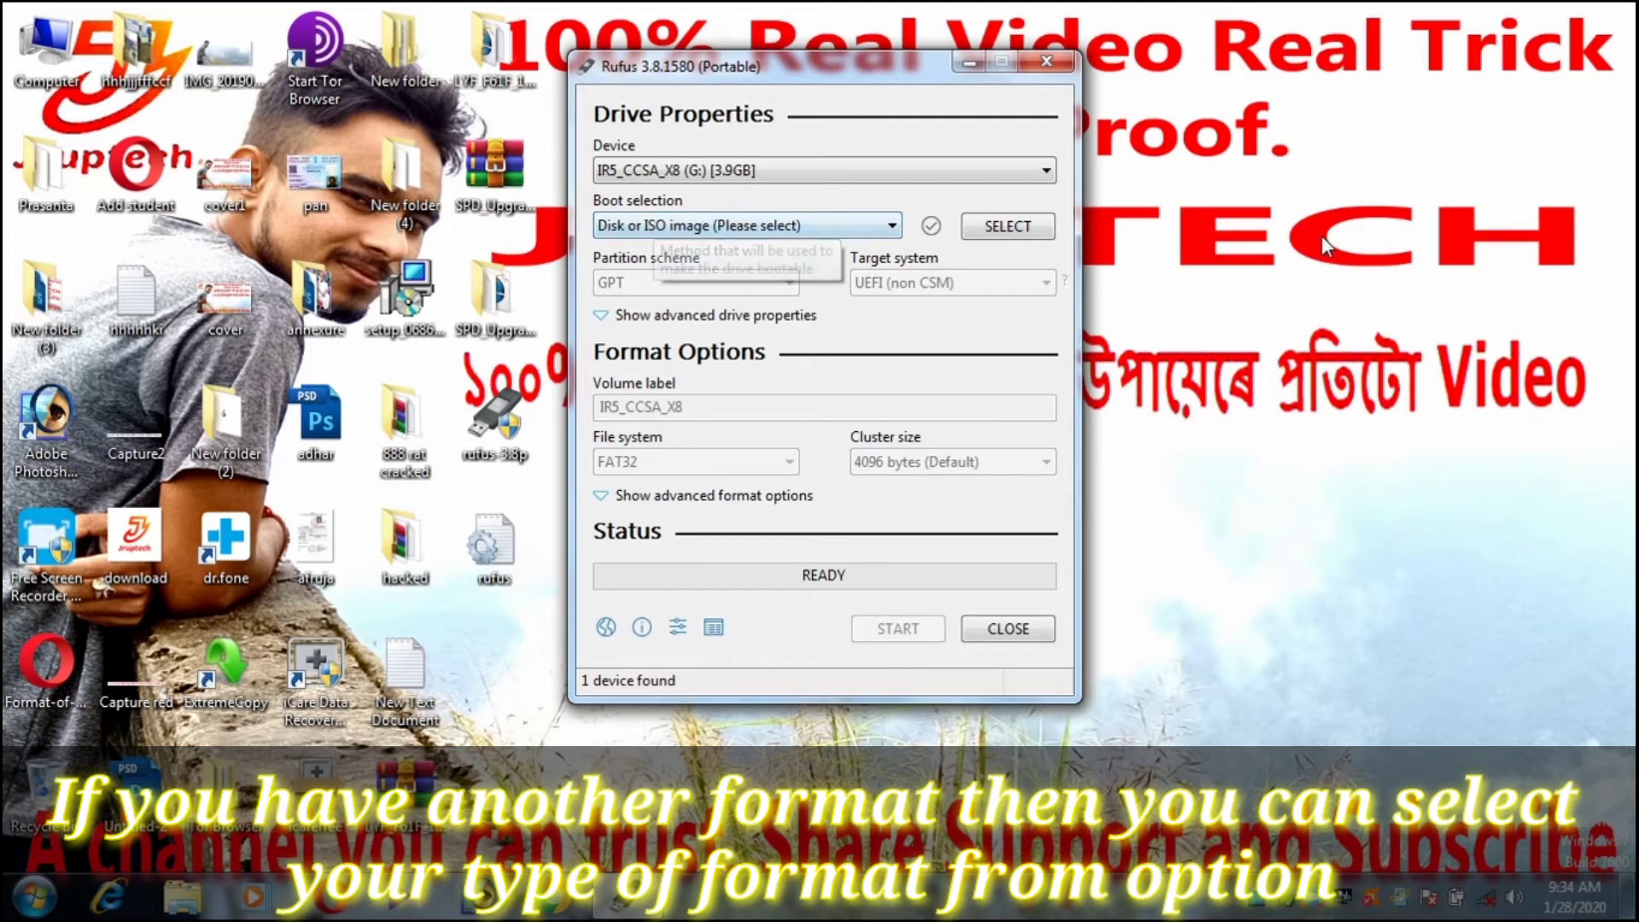
right_click(1292, 191)
left_click(1370, 256)
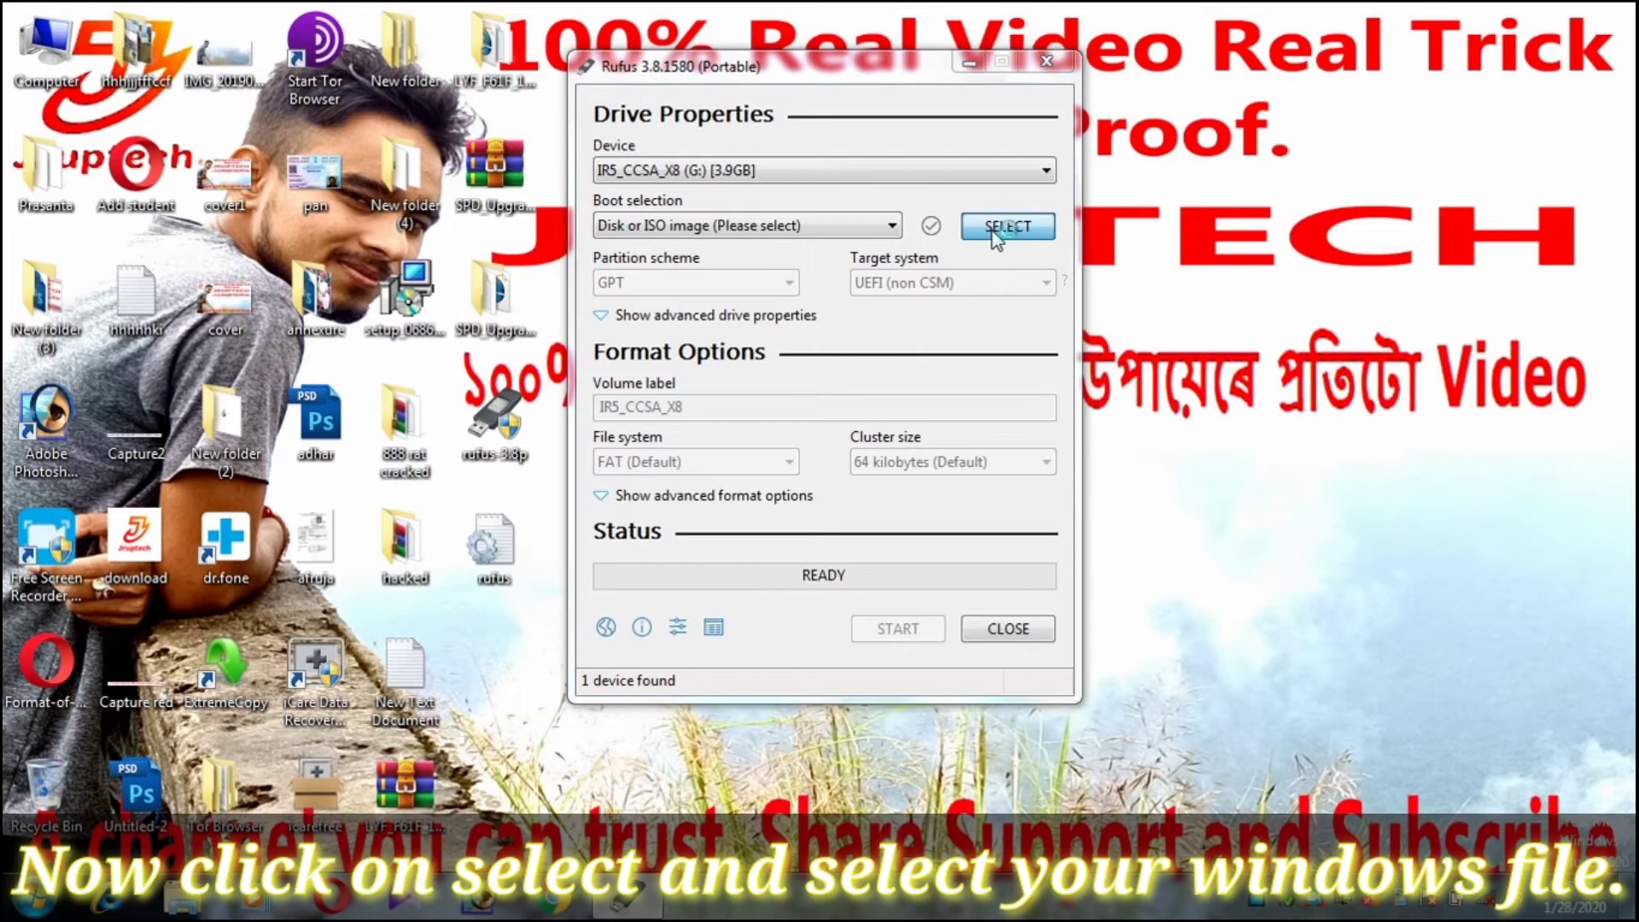
Load the Win8.1_English_x32.iso image from the win 8 folder on the Desktop.
left_click(994, 233)
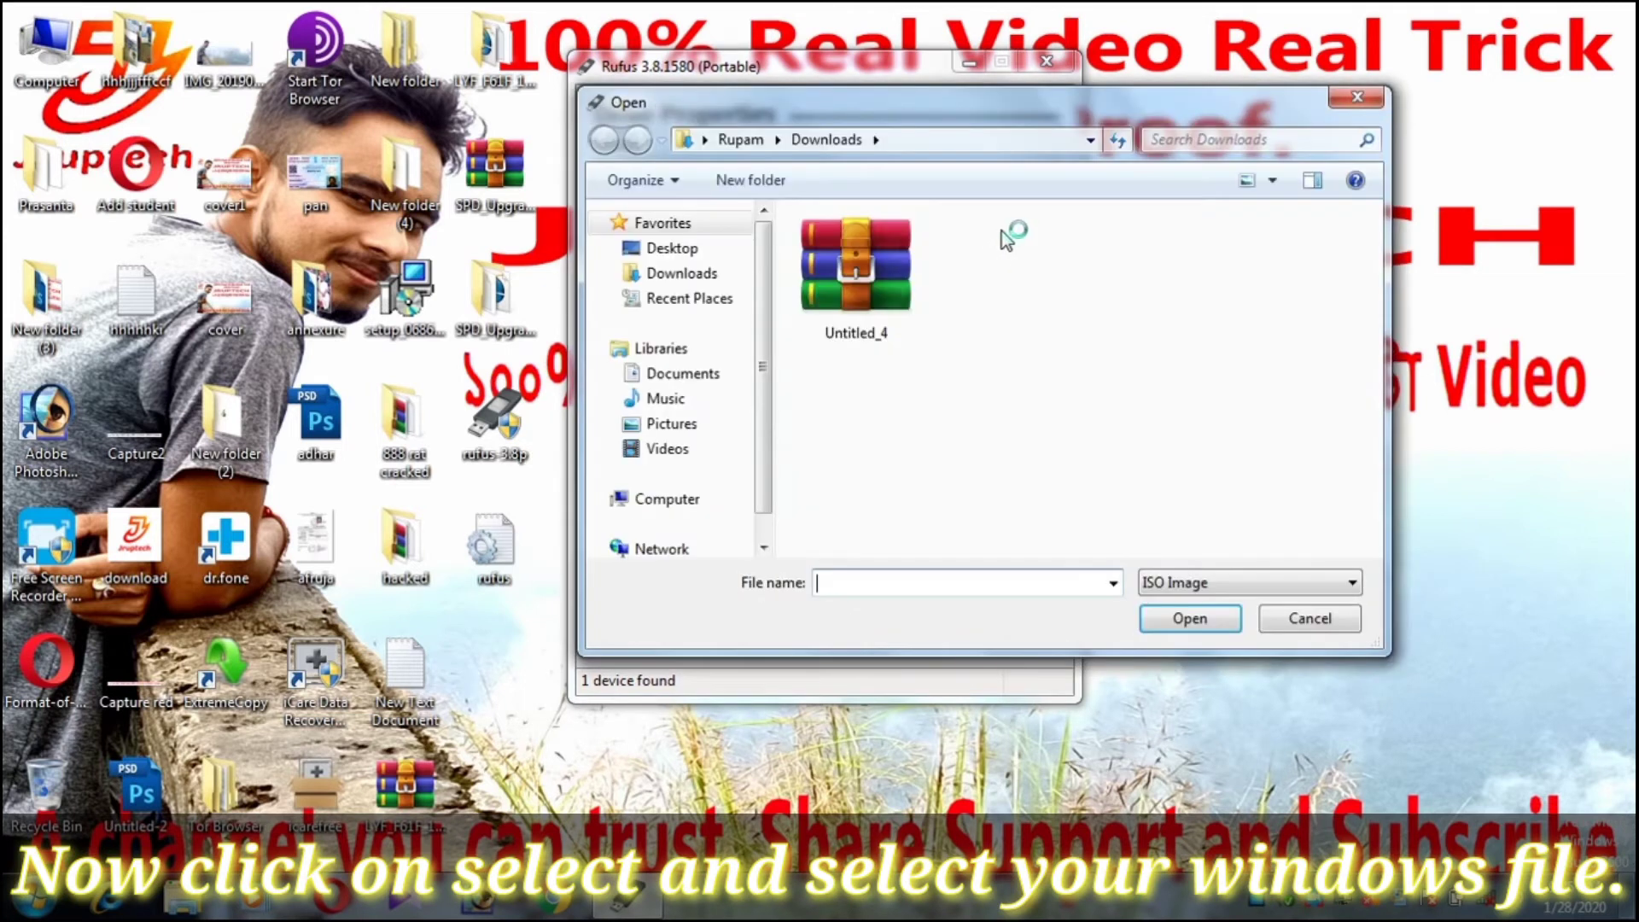
left_click(672, 248)
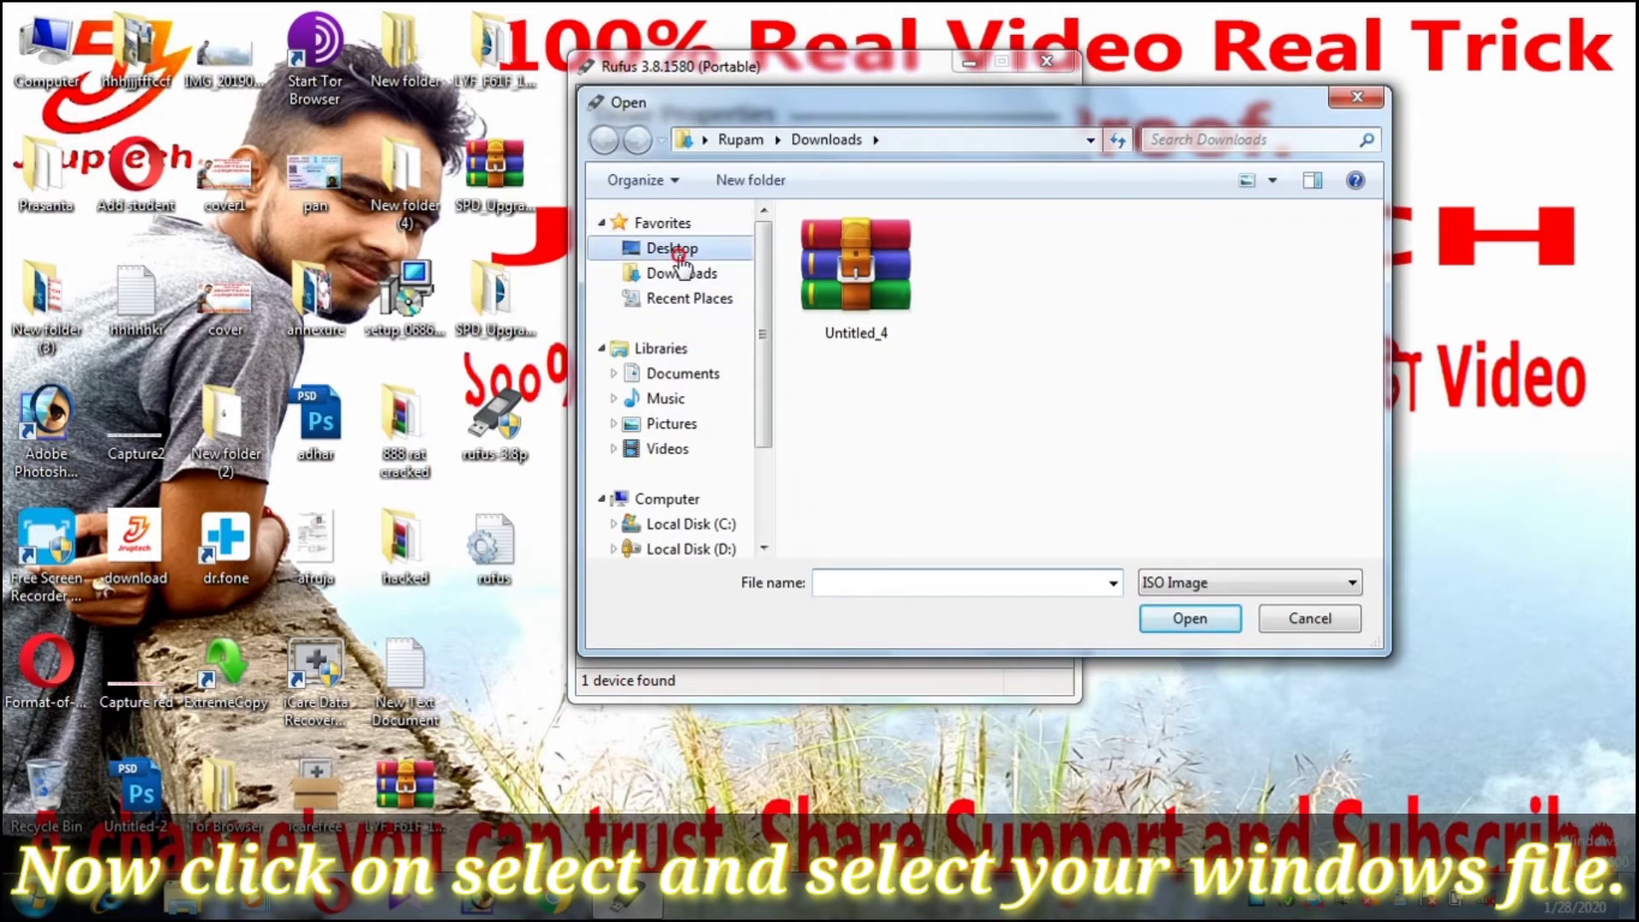
scroll(1110, 256, "down", 6)
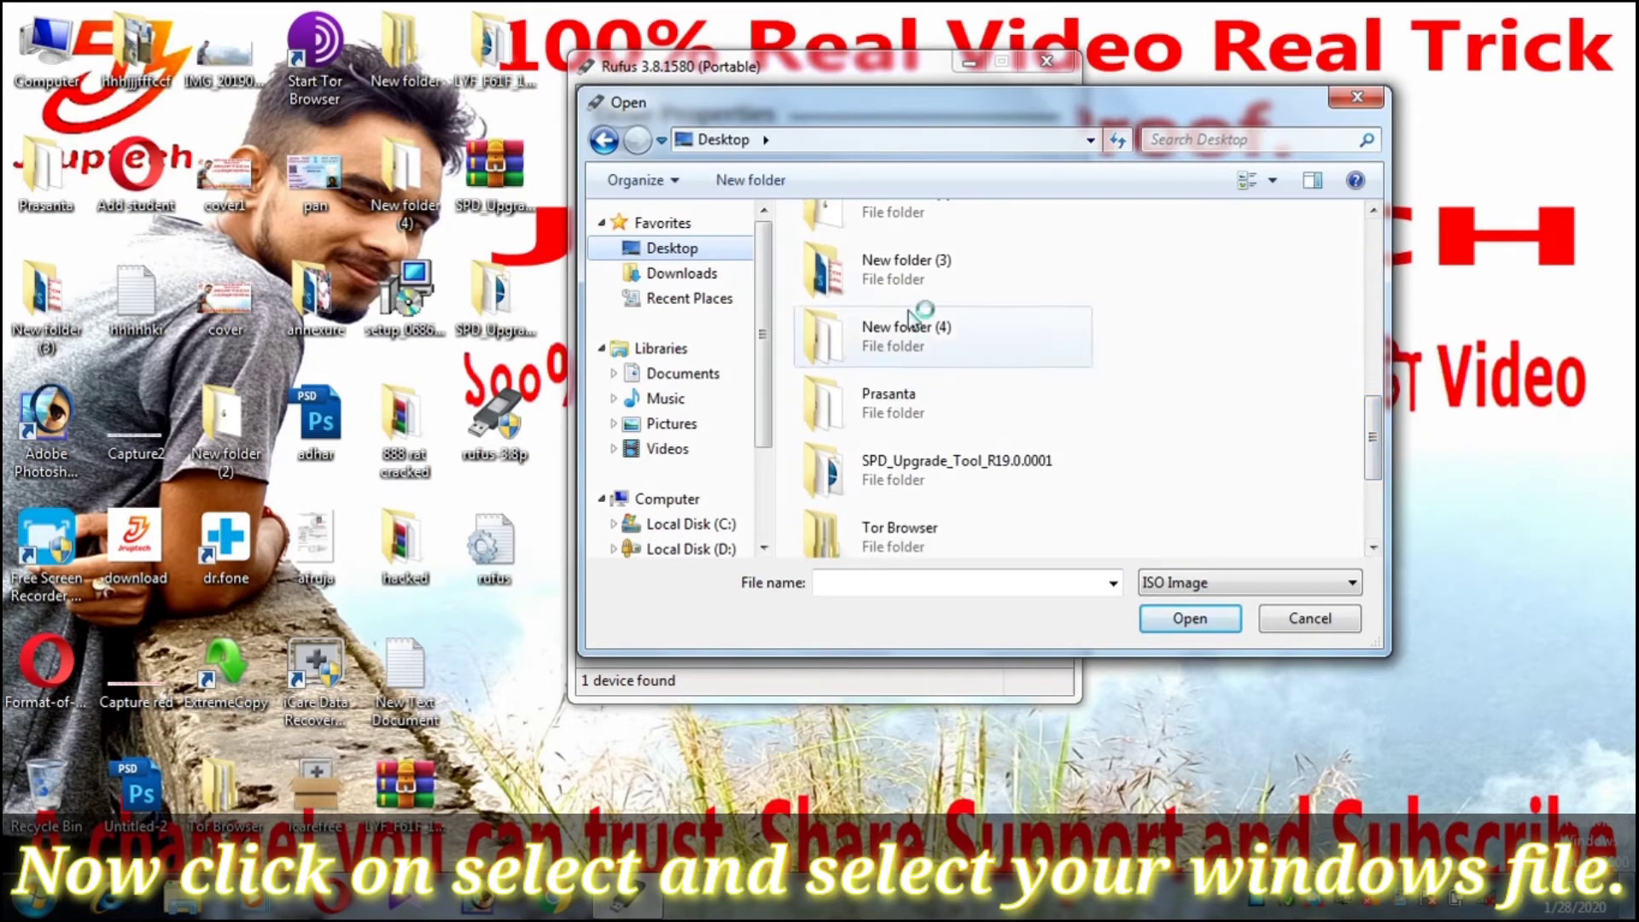
left_click_drag(1384, 414, 1389, 461)
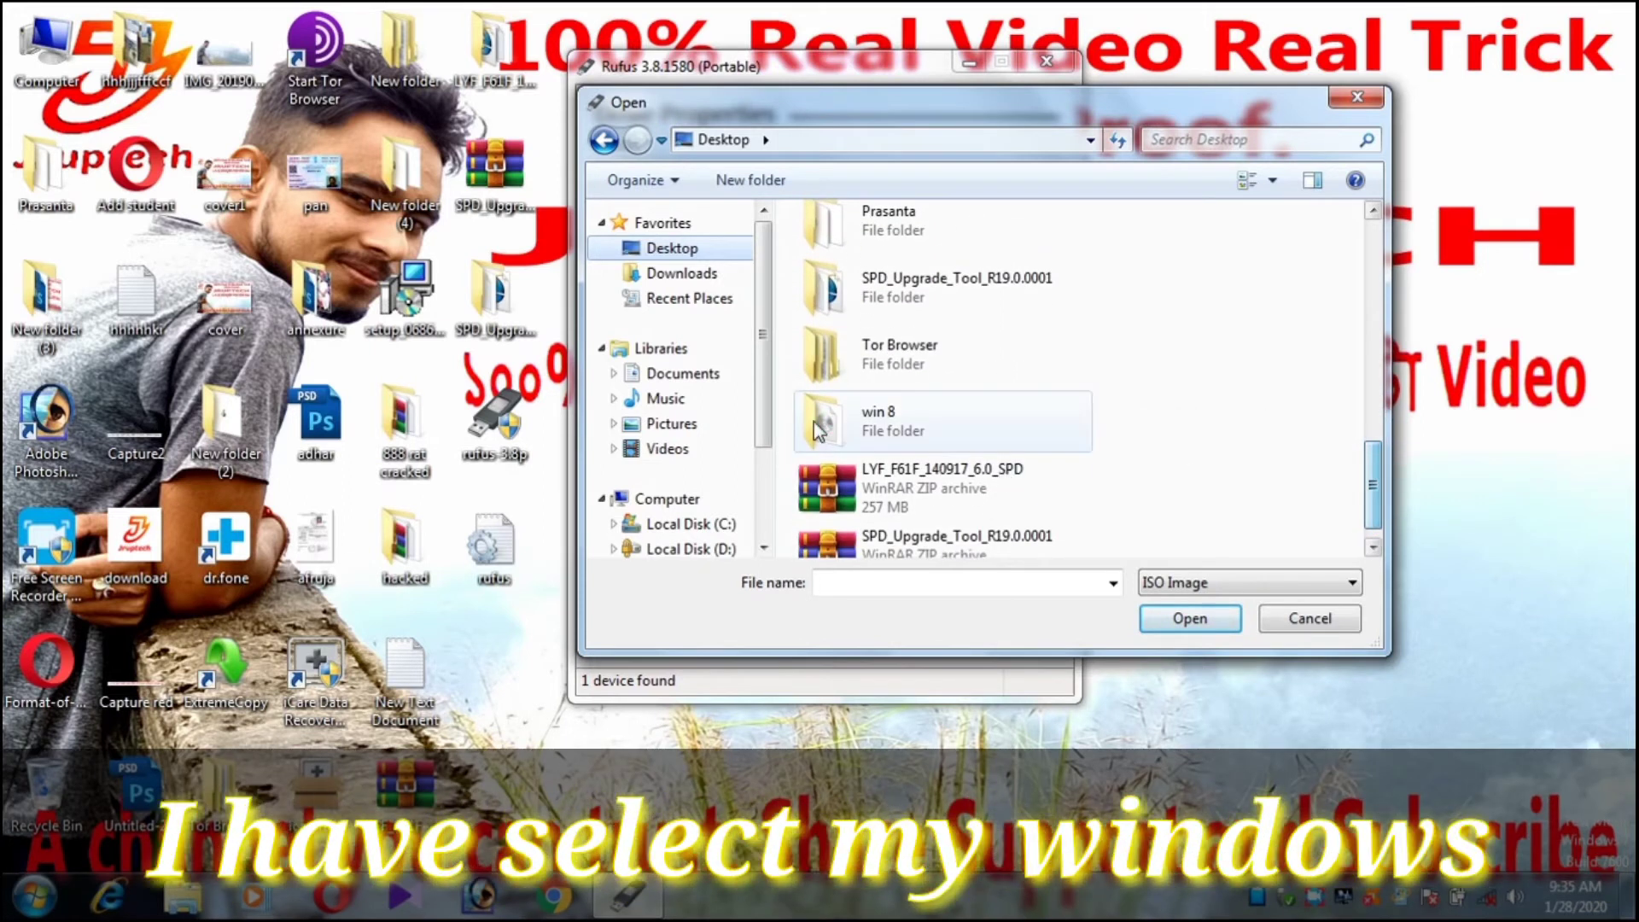
double_click(879, 425)
double_click(938, 266)
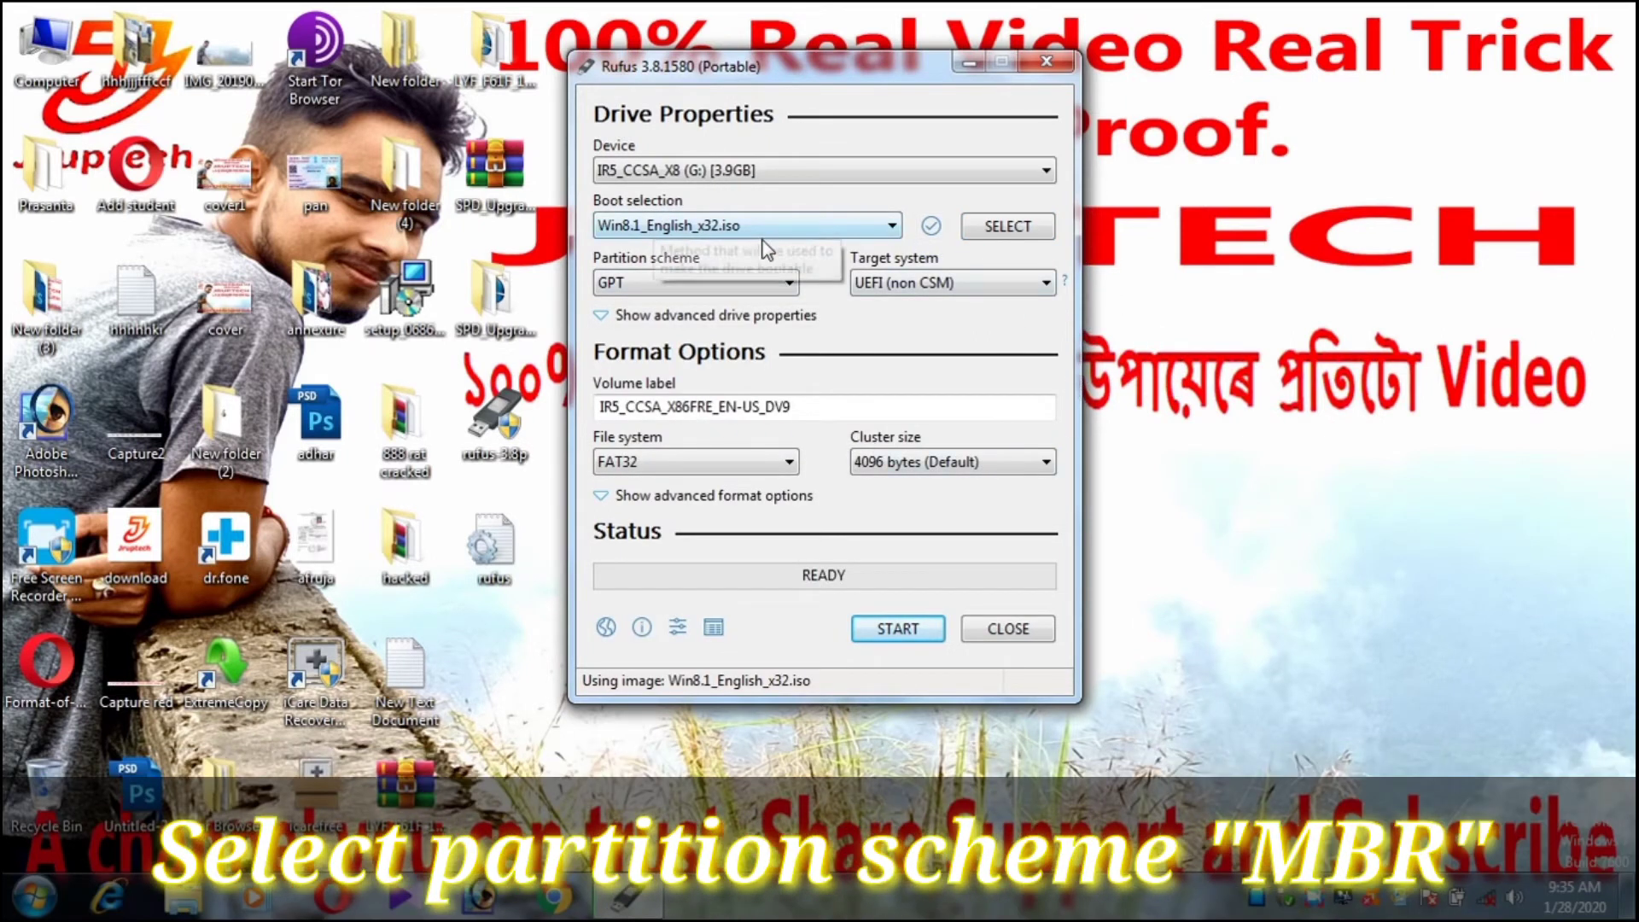
Set the partition scheme to MBR and keep BIOS (or UEFI-CSM) as the target system.
left_click(758, 285)
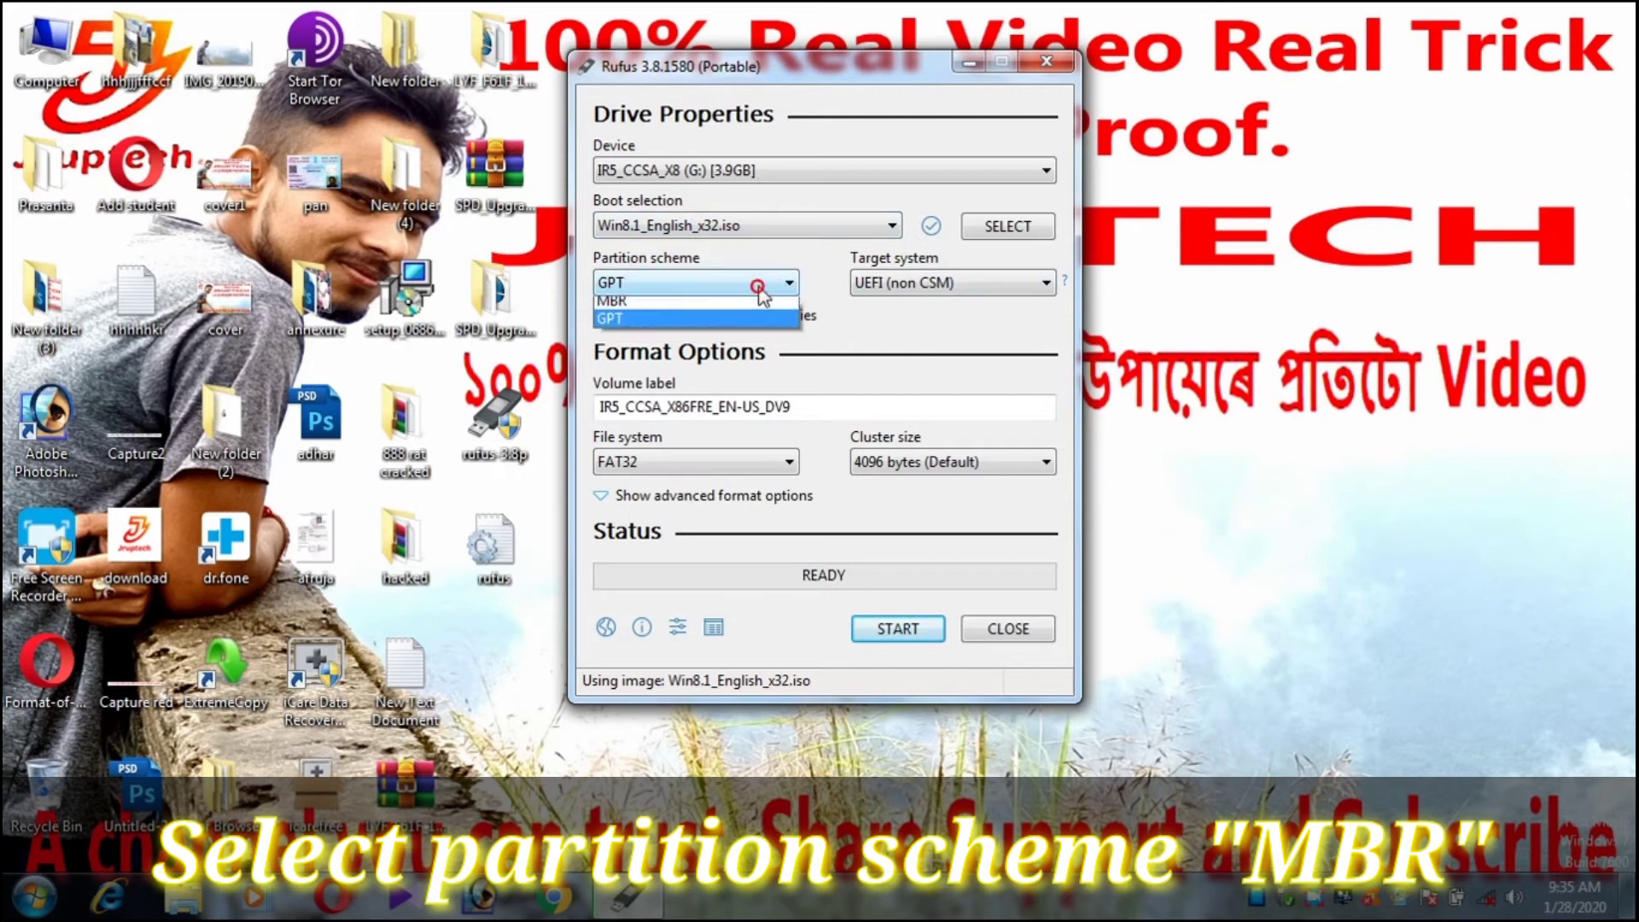
left_click(713, 311)
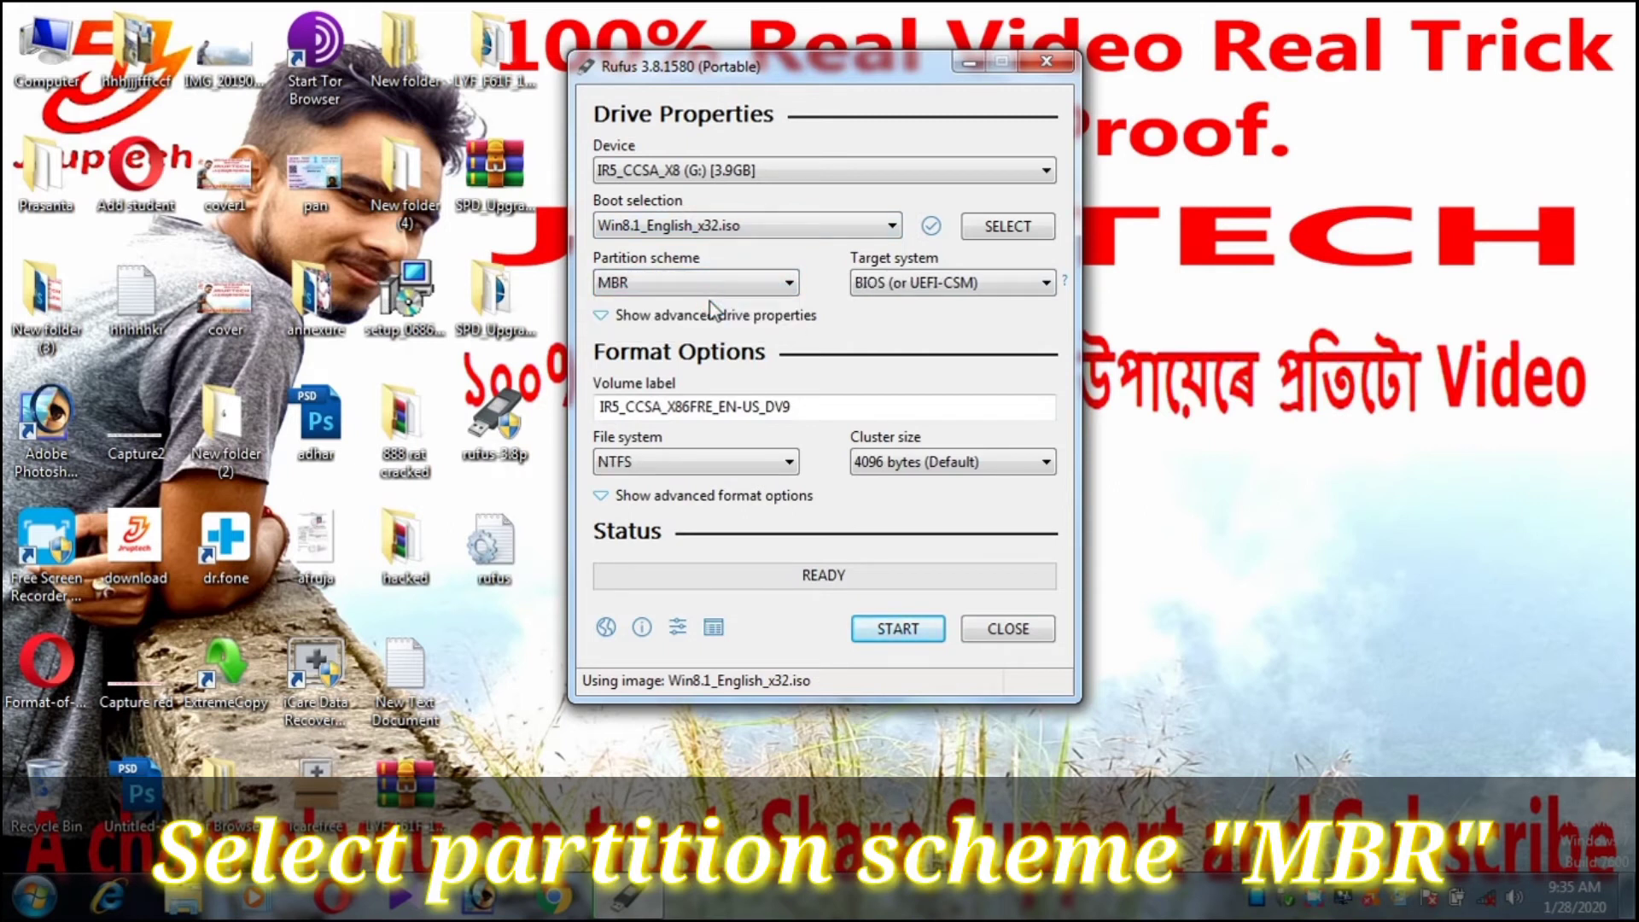
right_click(1202, 224)
left_click(1266, 295)
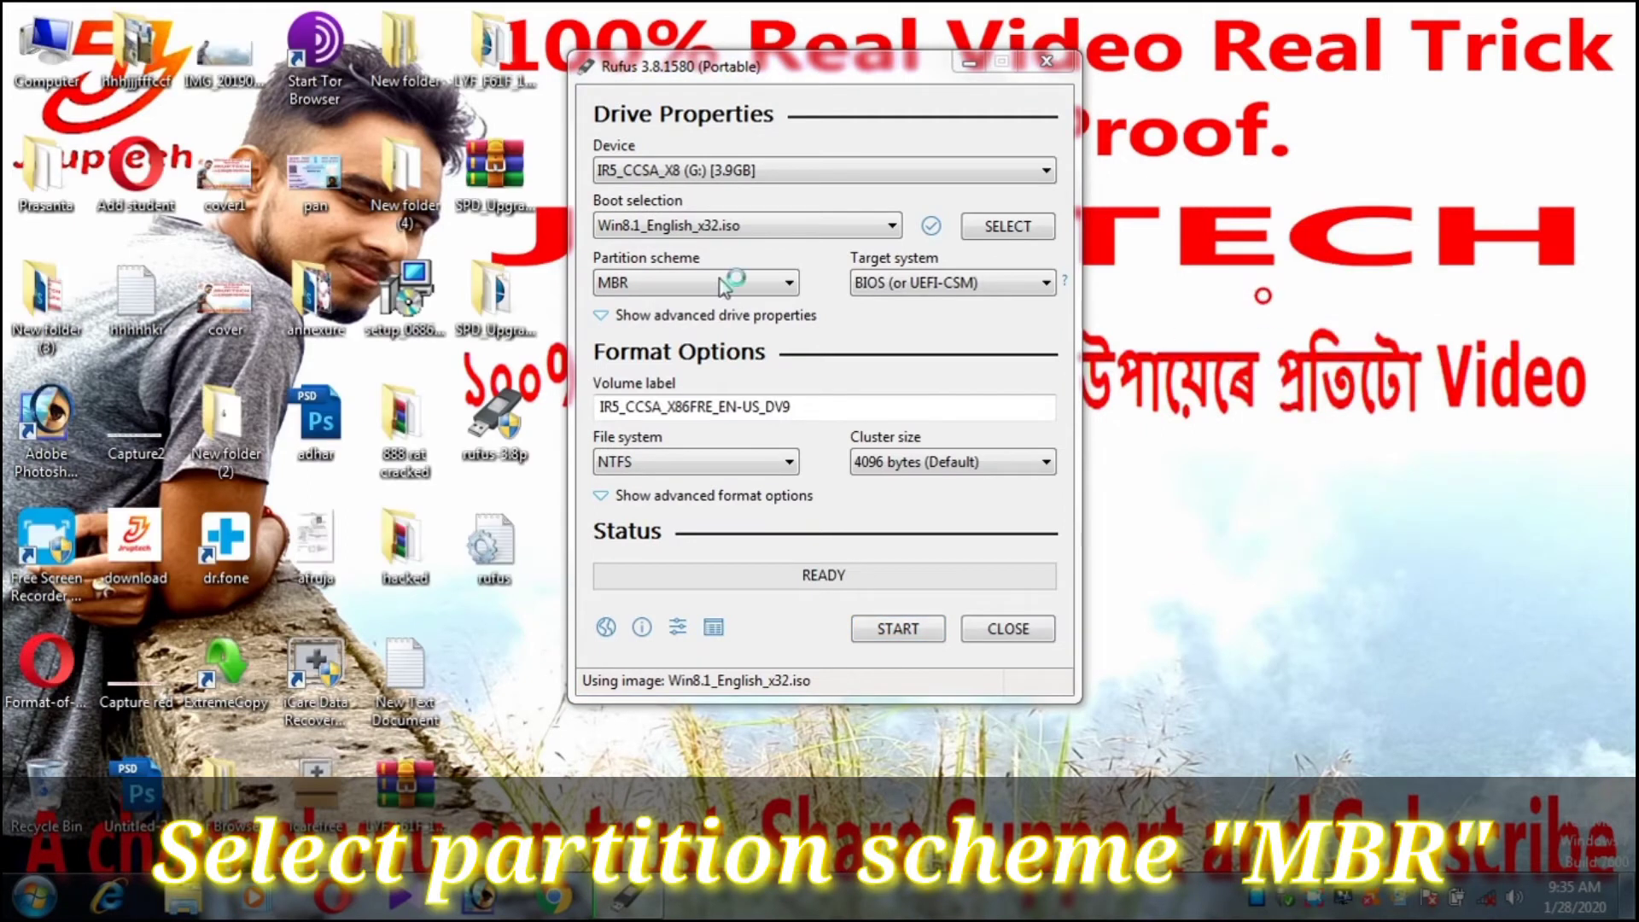
left_click(755, 284)
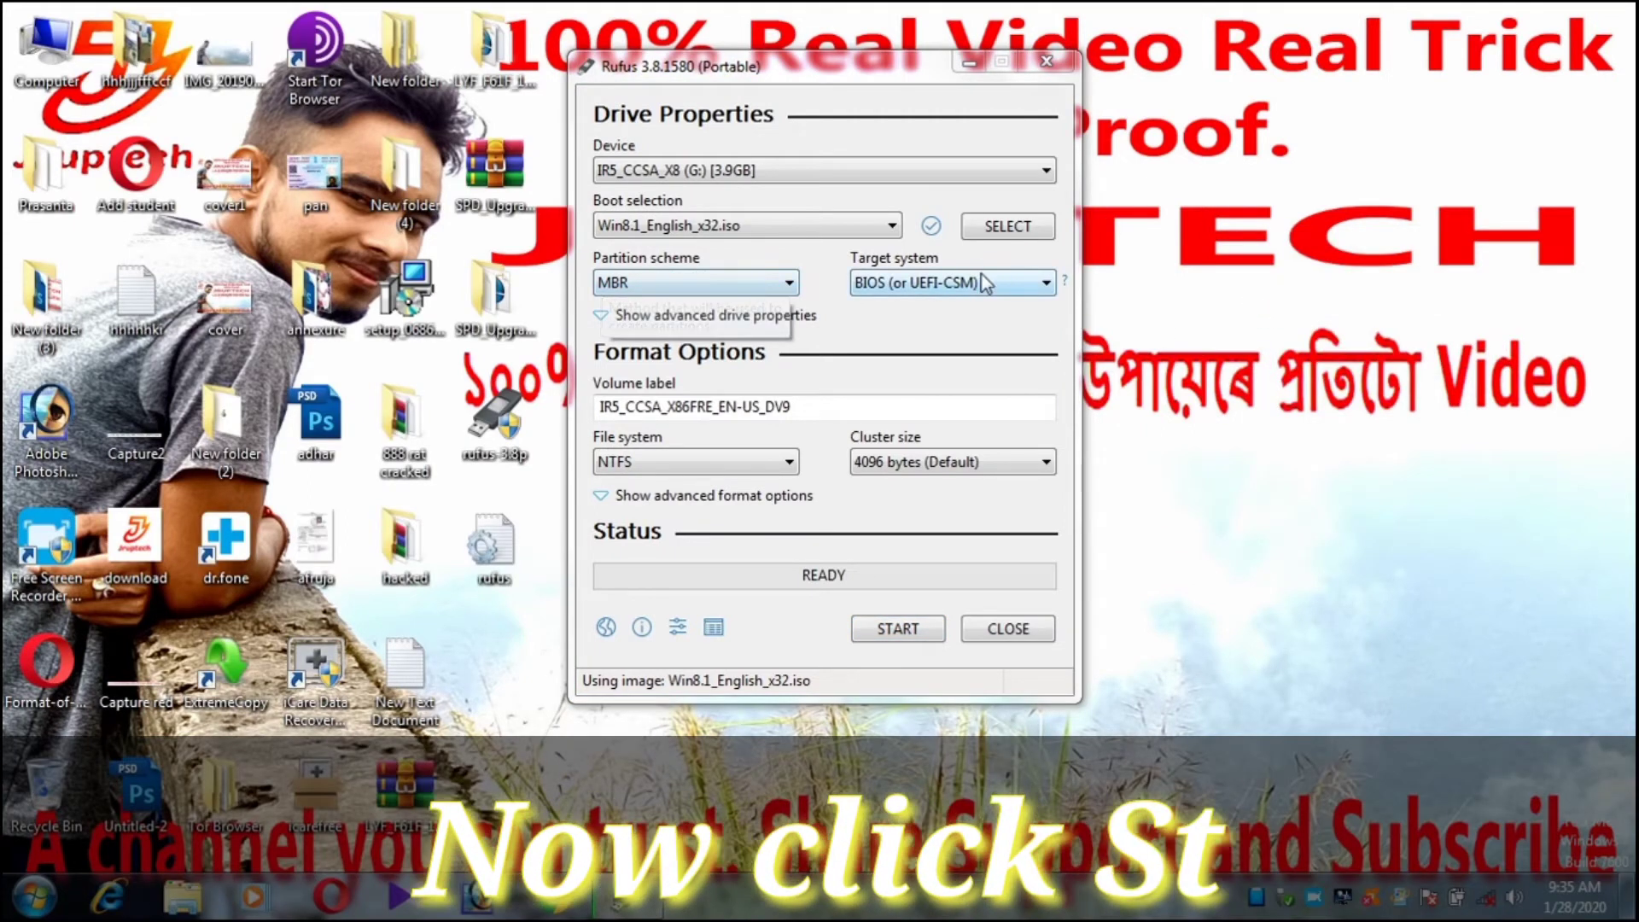
left_click(1010, 282)
left_click(1010, 282)
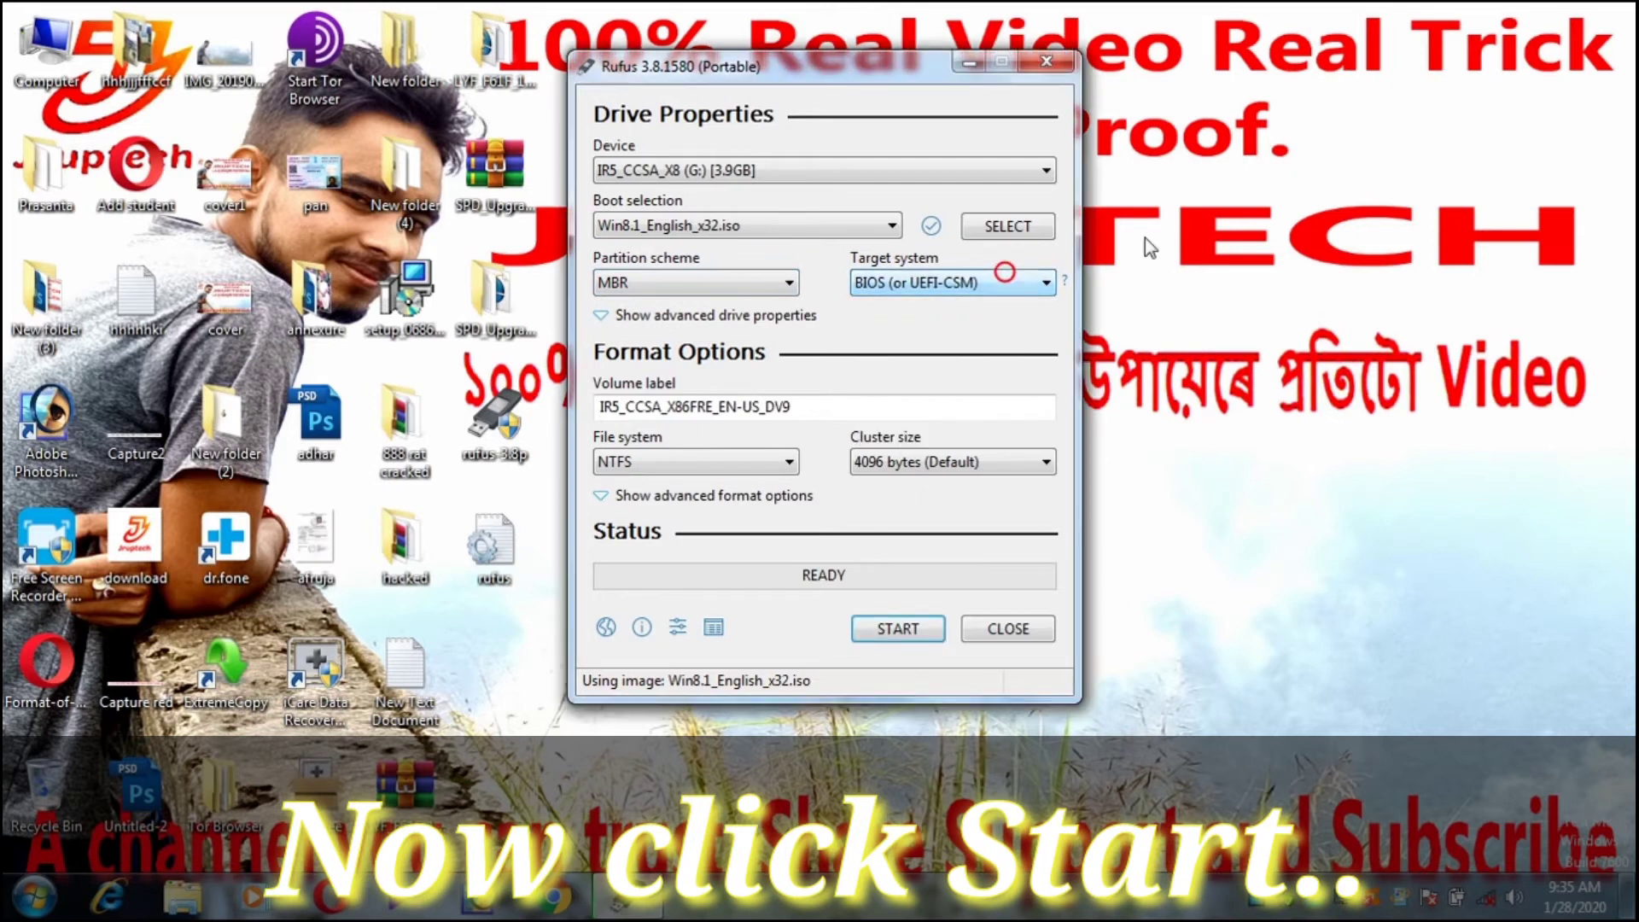
right_click(1221, 174)
left_click(1271, 241)
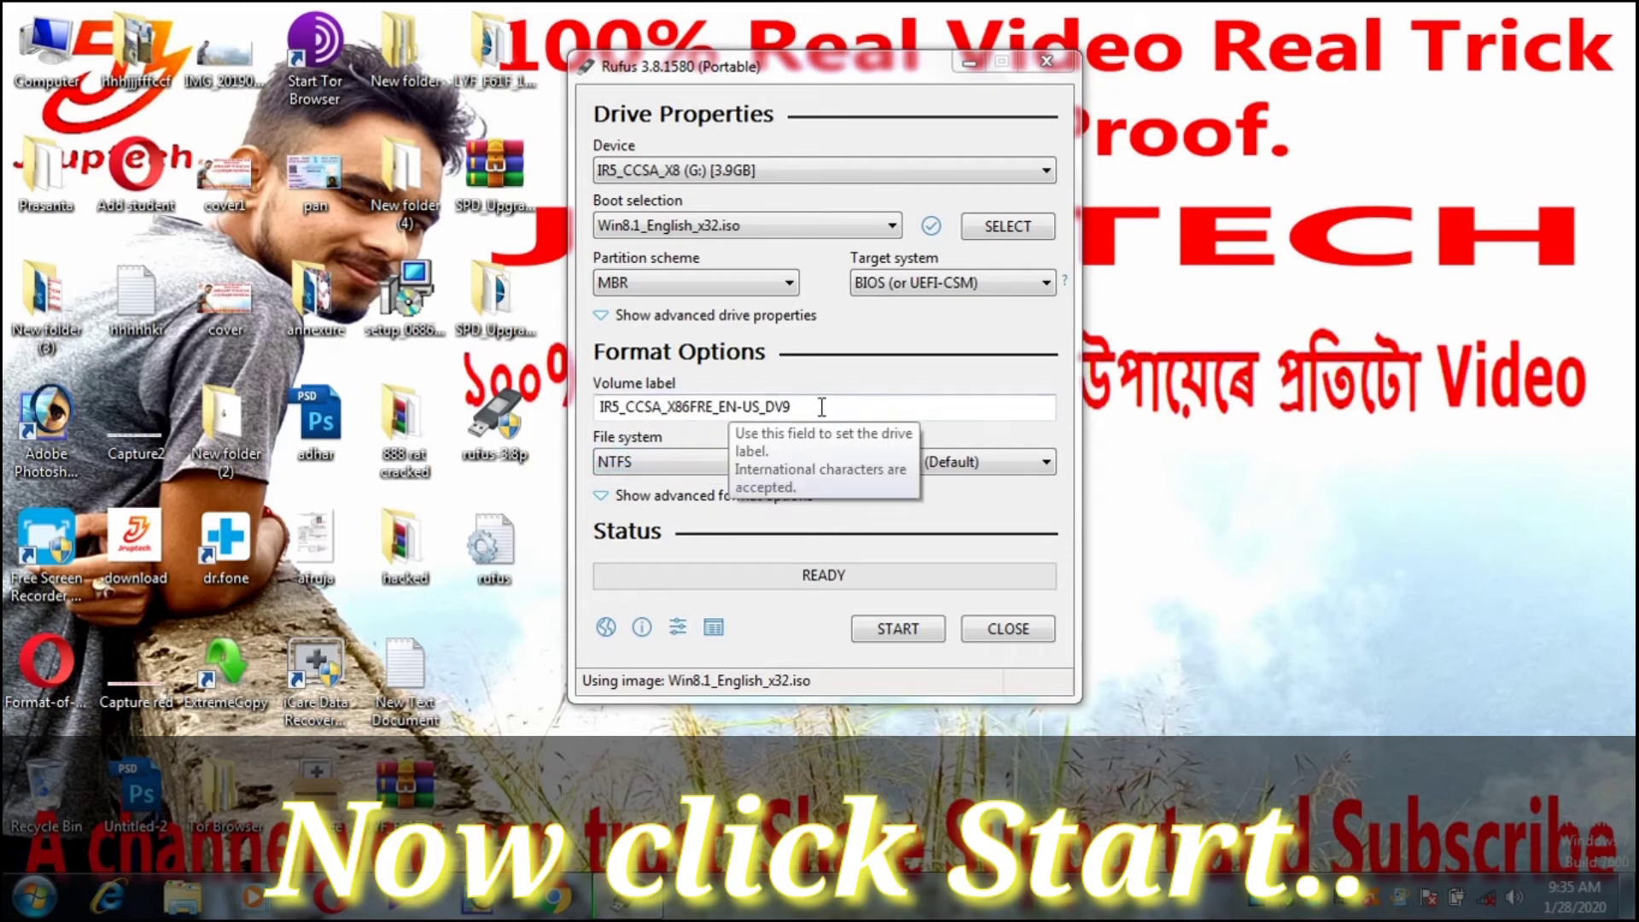
right_click(1213, 269)
left_click(1265, 336)
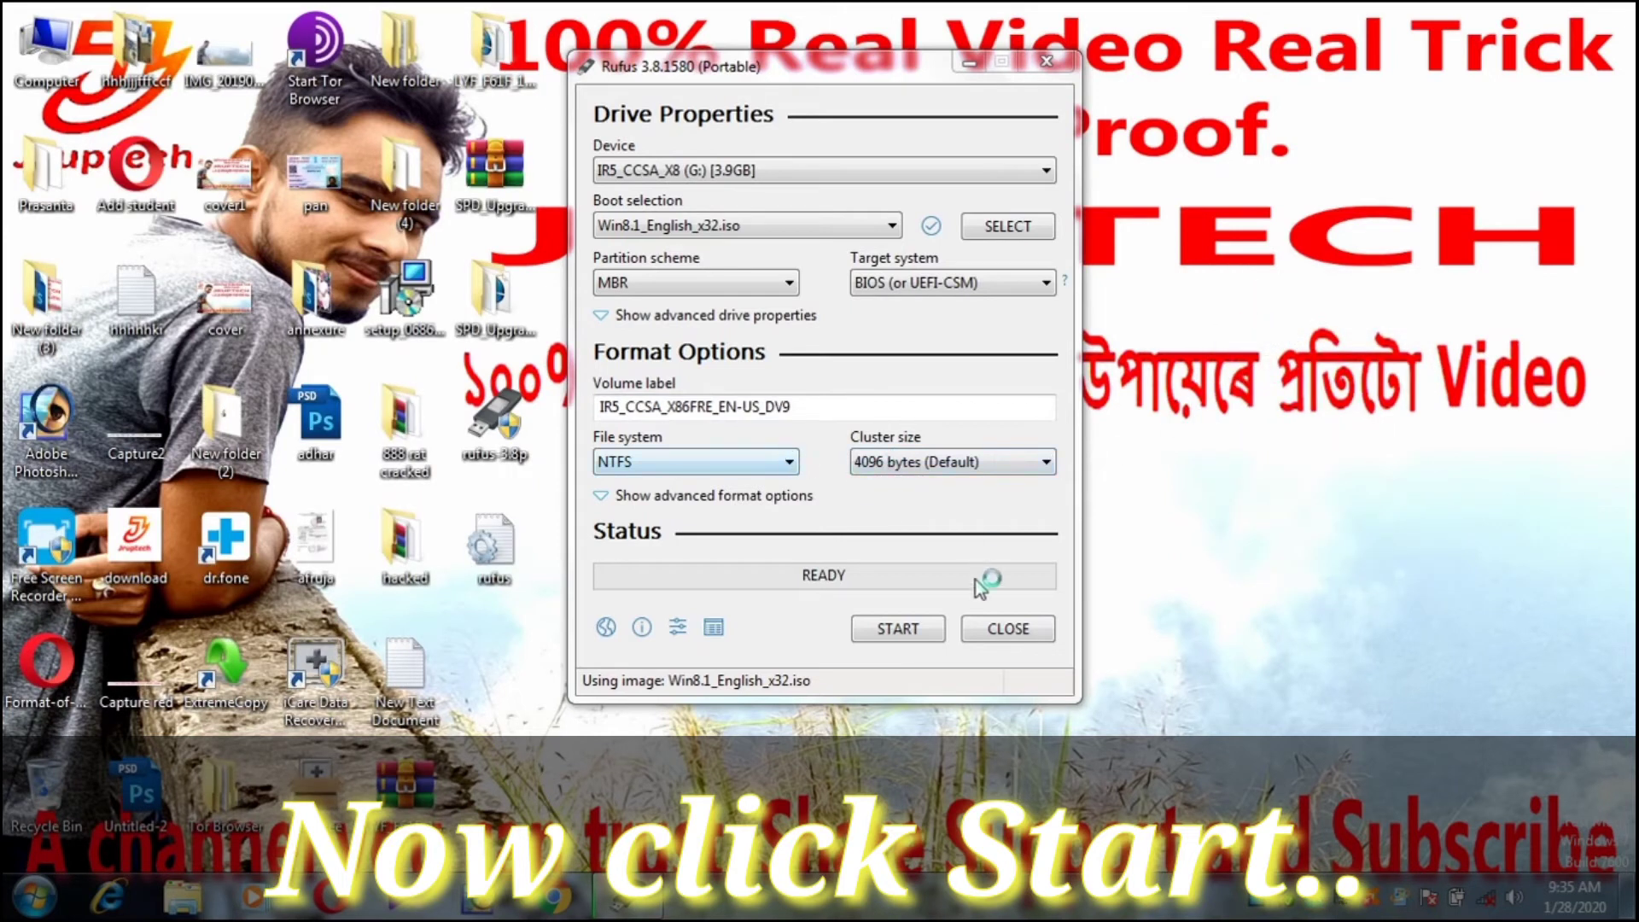
Write the Windows image to the removable drive, accepting the erasure of its data, and close Rufus once writing is complete.
left_click(920, 638)
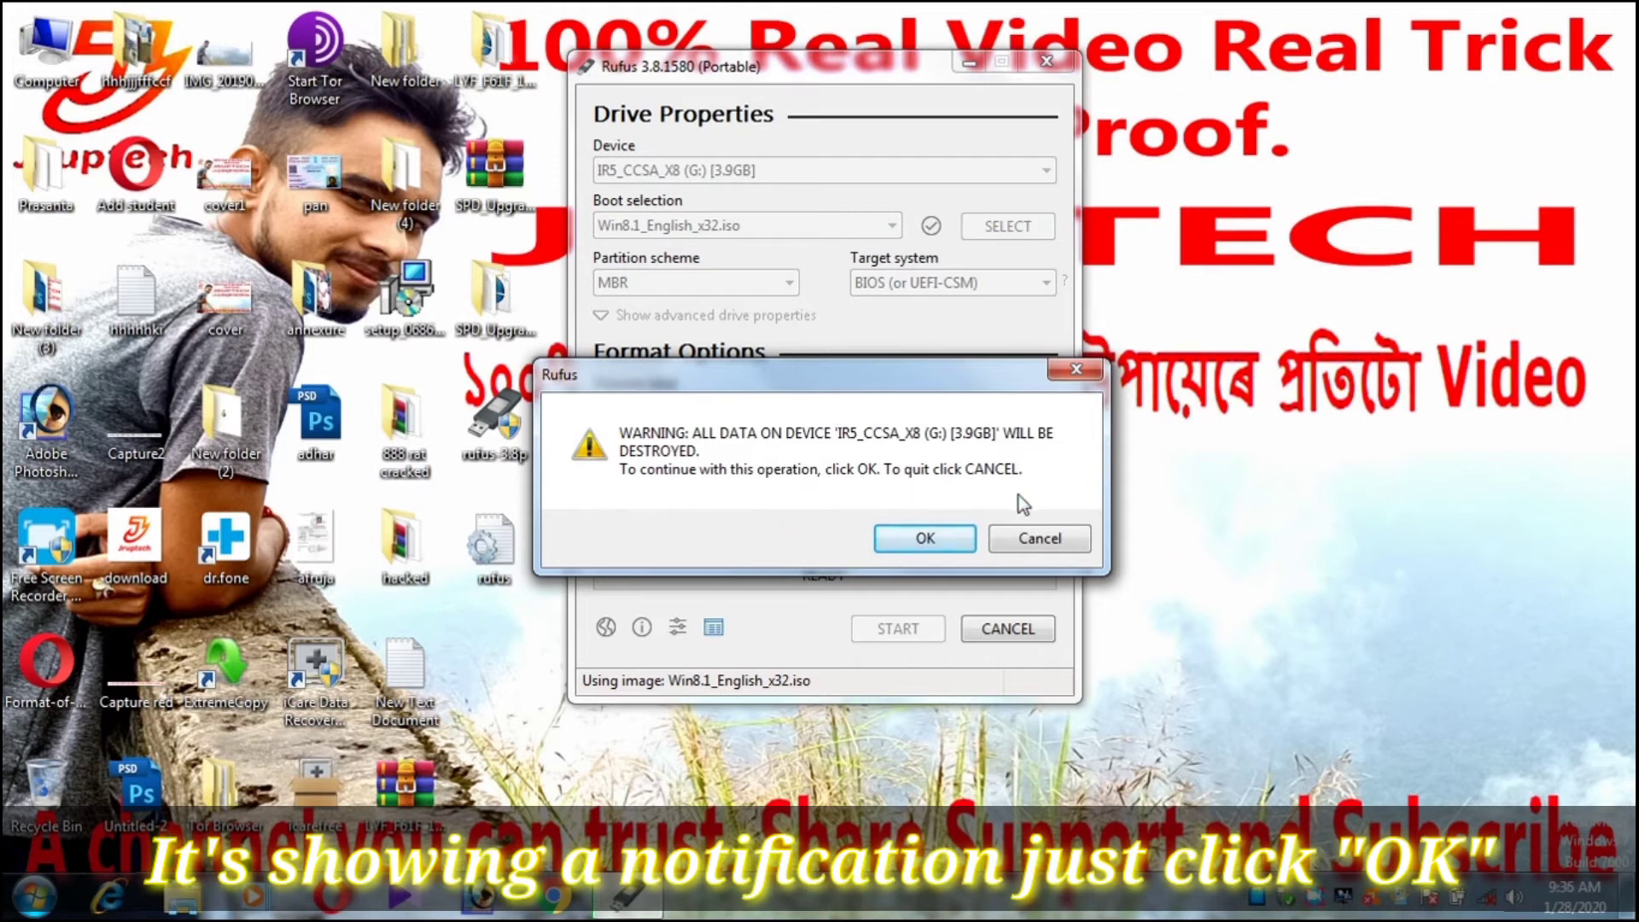
left_click(926, 538)
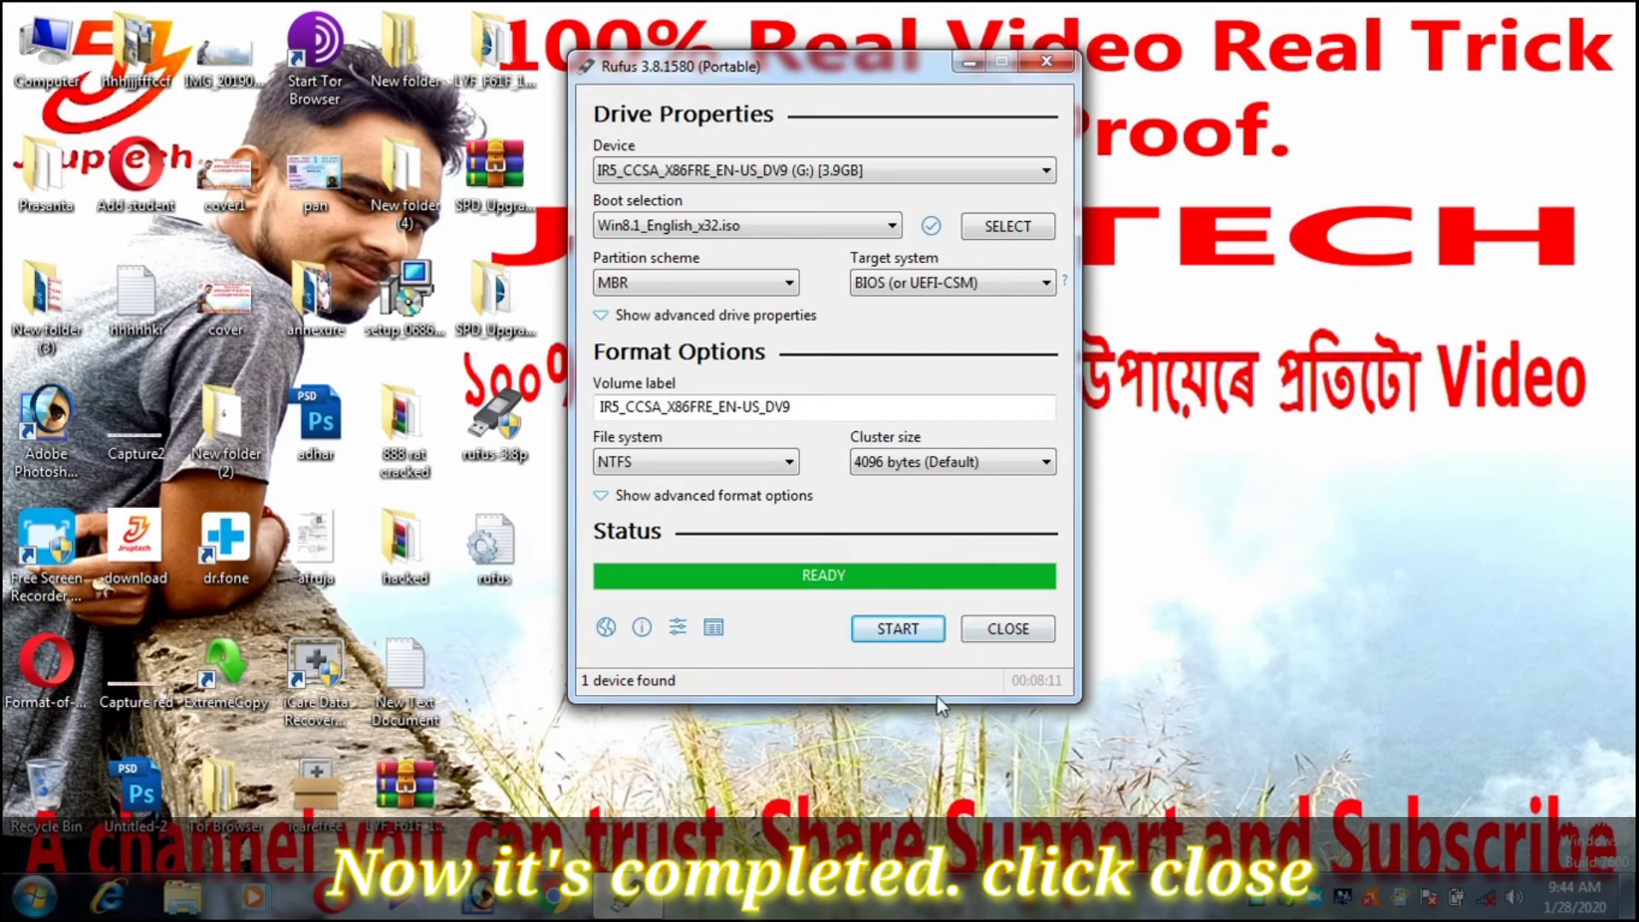
left_click(1008, 632)
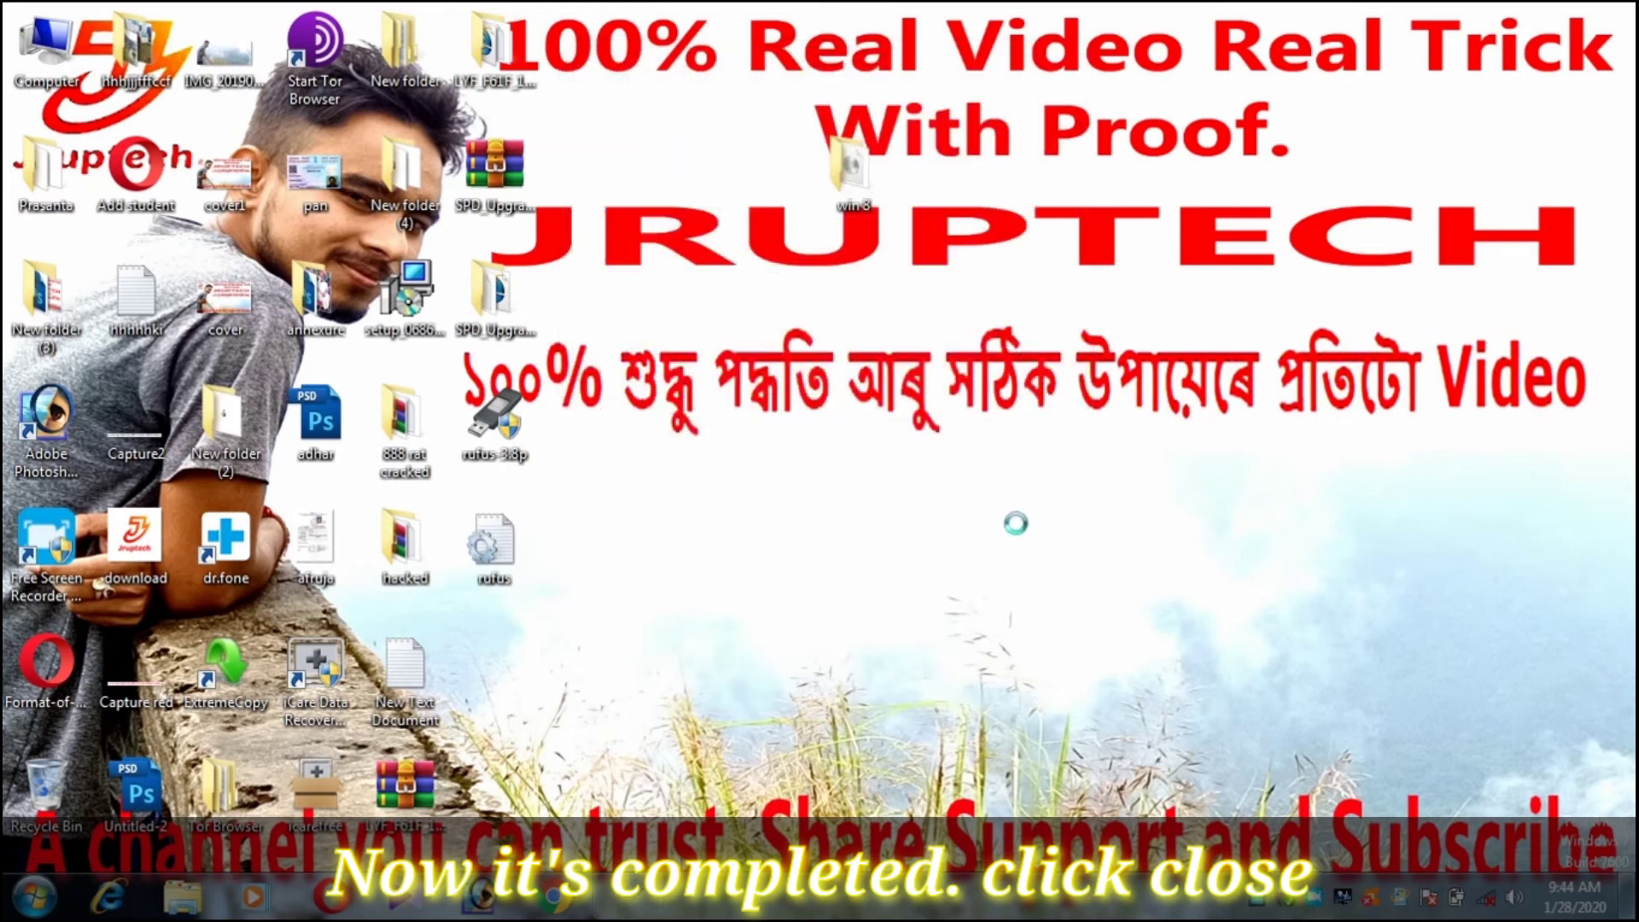
Refresh the desktop and open Computer to check the bootable drive.
right_click(961, 463)
left_click(1030, 524)
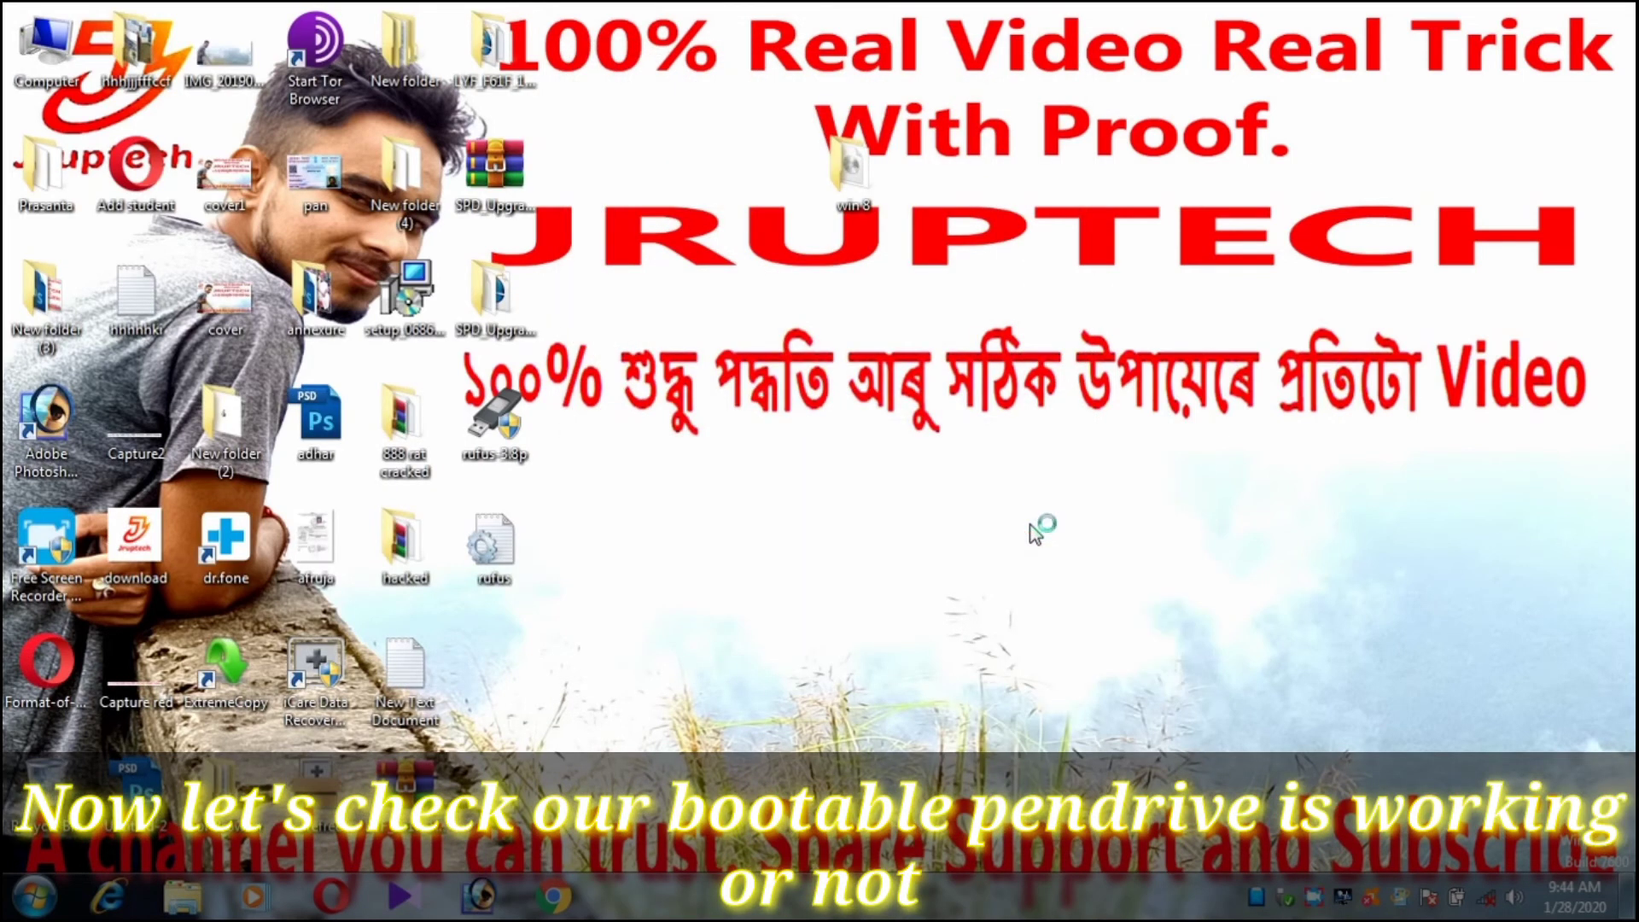
double_click(52, 51)
right_click(1014, 295)
left_click(1067, 362)
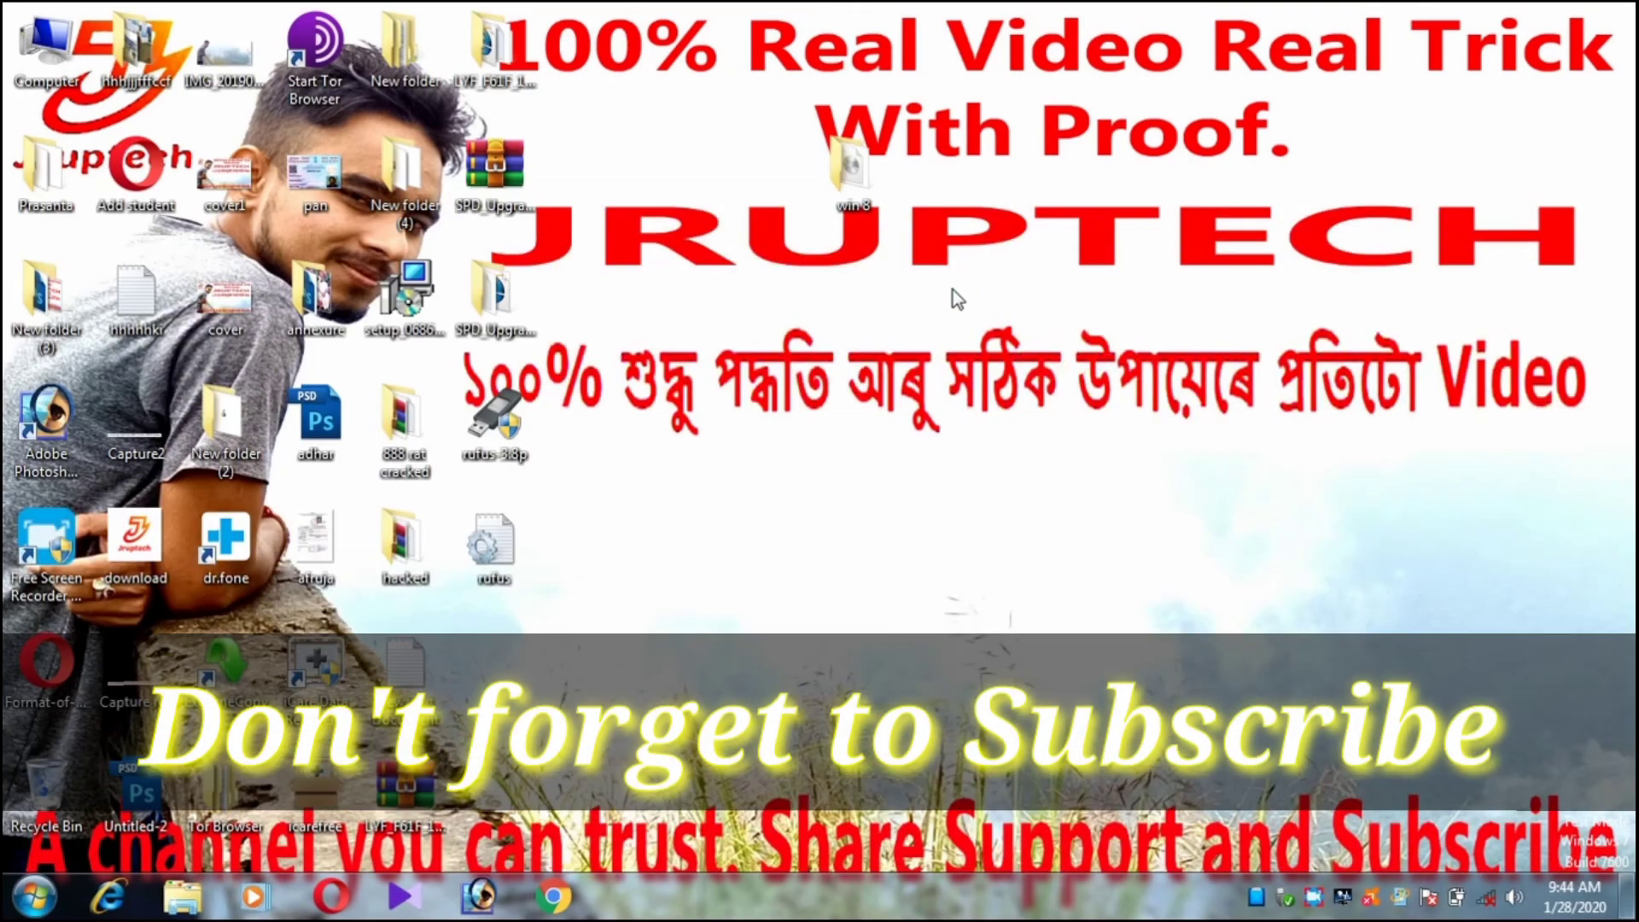